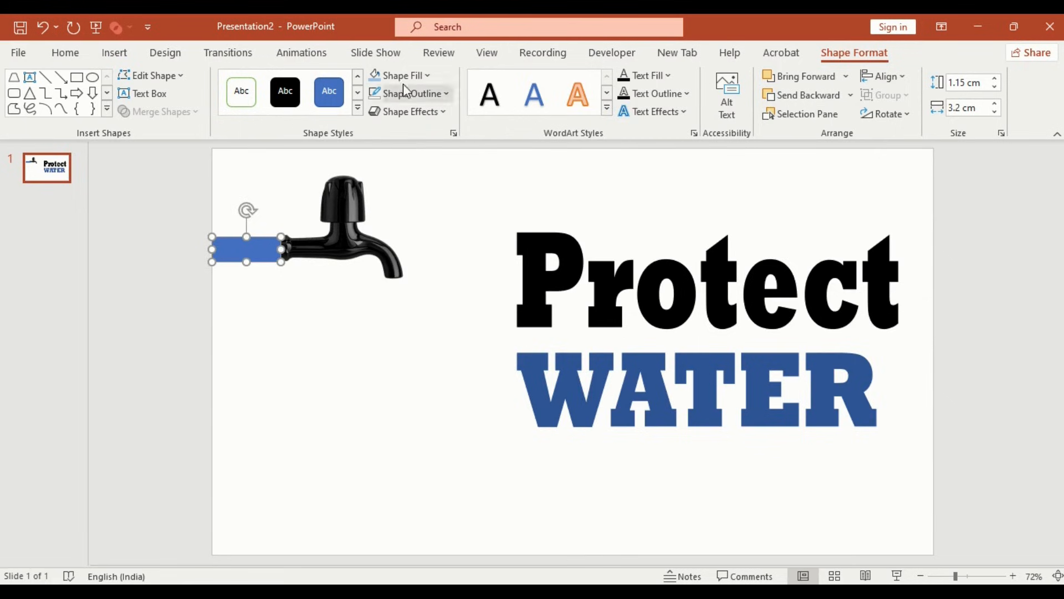
Step: Fill the rectangle beside the tap black and drag a duplicate of it below
click(404, 75)
click(389, 117)
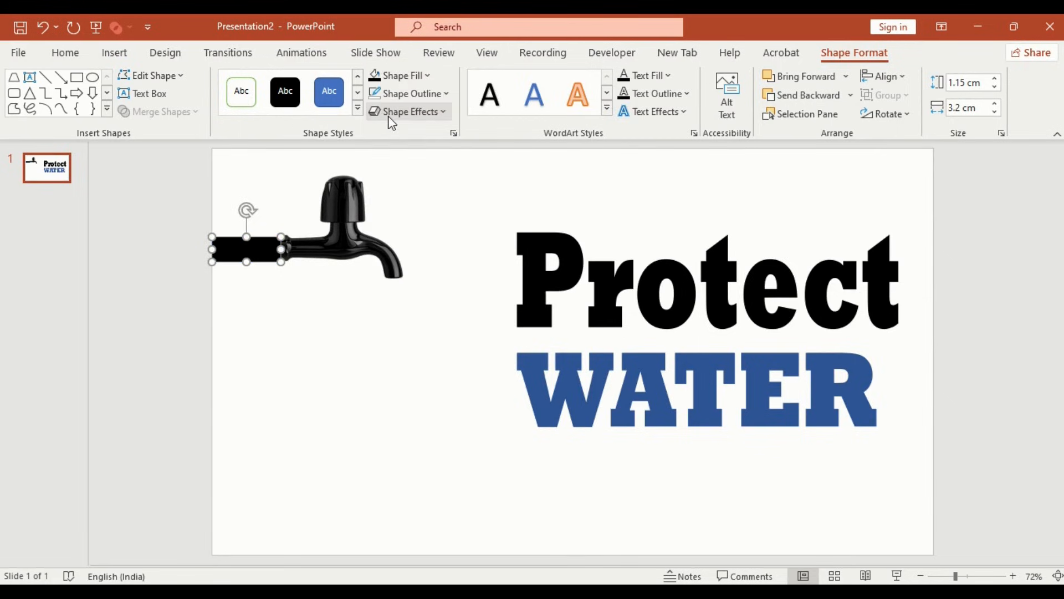
drag(282, 249, 257, 316)
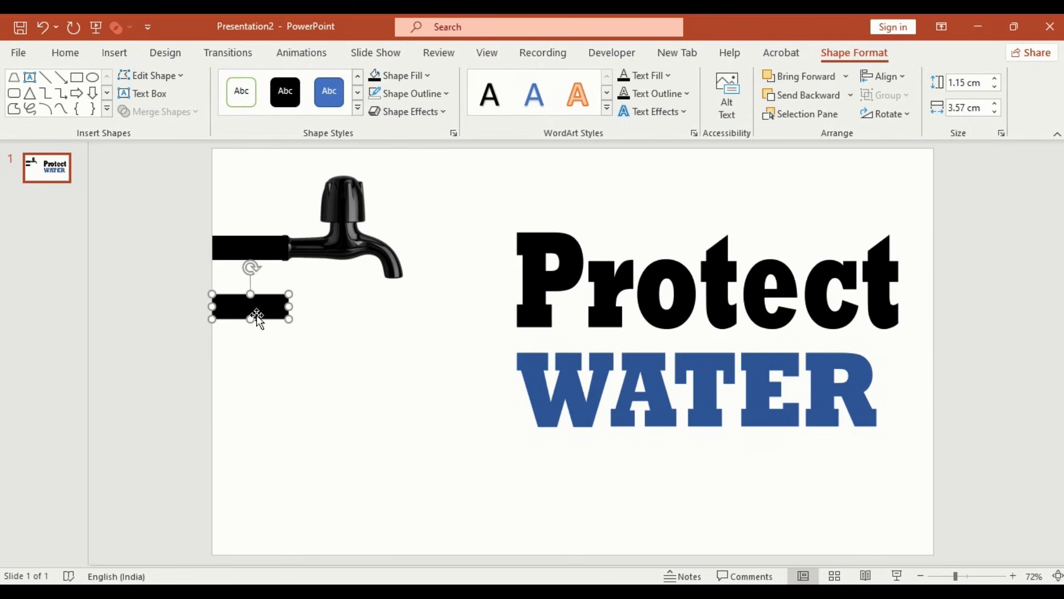
Step: Align the duplicate rectangle to the slide's bottom and stretch it into a base about 12.33 cm wide and 2.45 cm tall
click(898, 76)
click(910, 211)
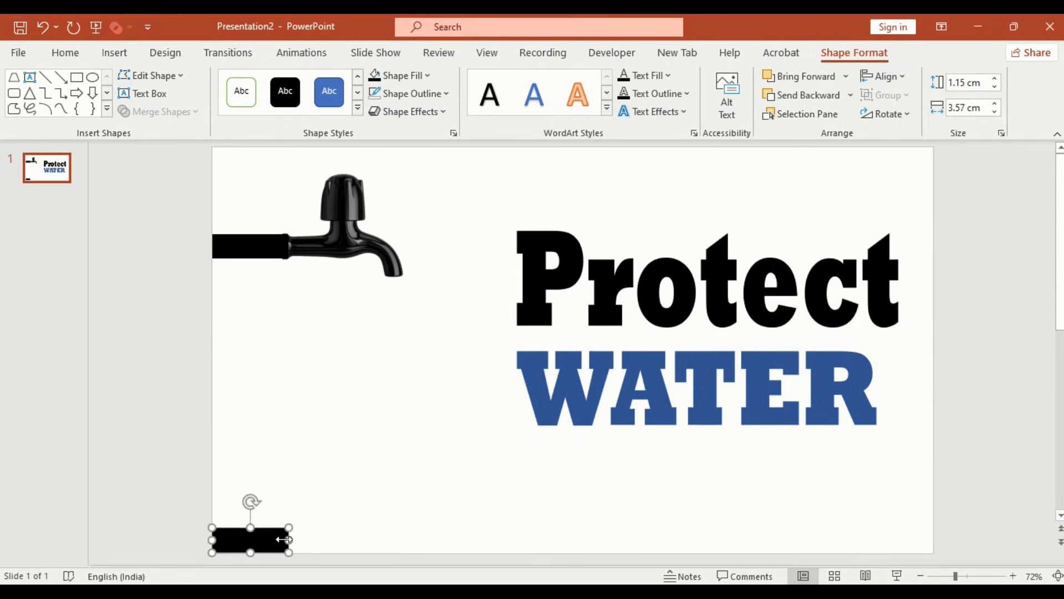
drag(289, 540, 476, 540)
drag(346, 527, 347, 500)
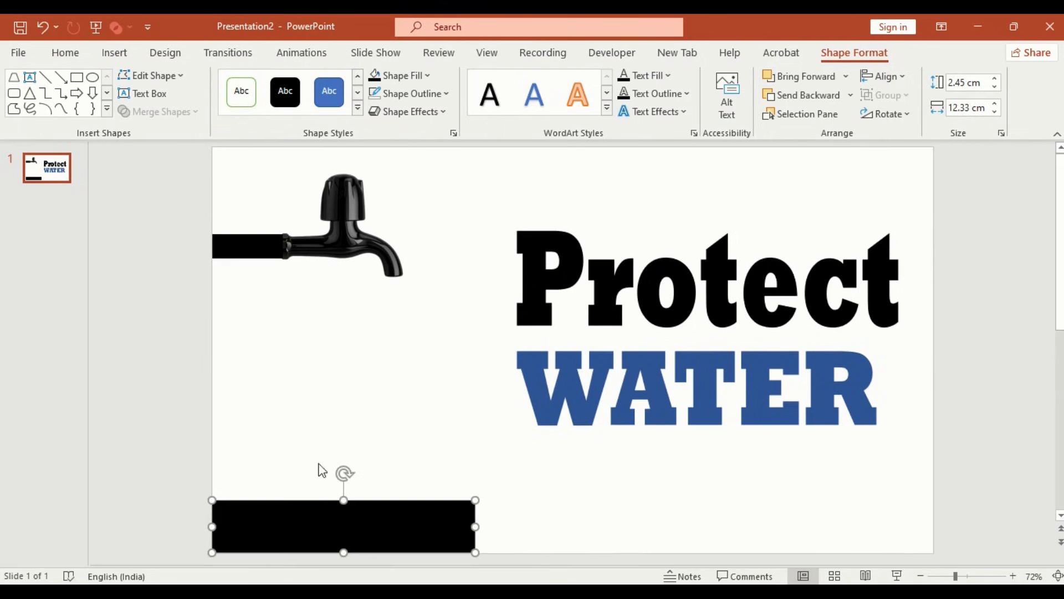
Step: Draw a trapezoid, flip it vertically and set it on the base as a glass
click(14, 77)
drag(349, 425, 410, 485)
click(887, 114)
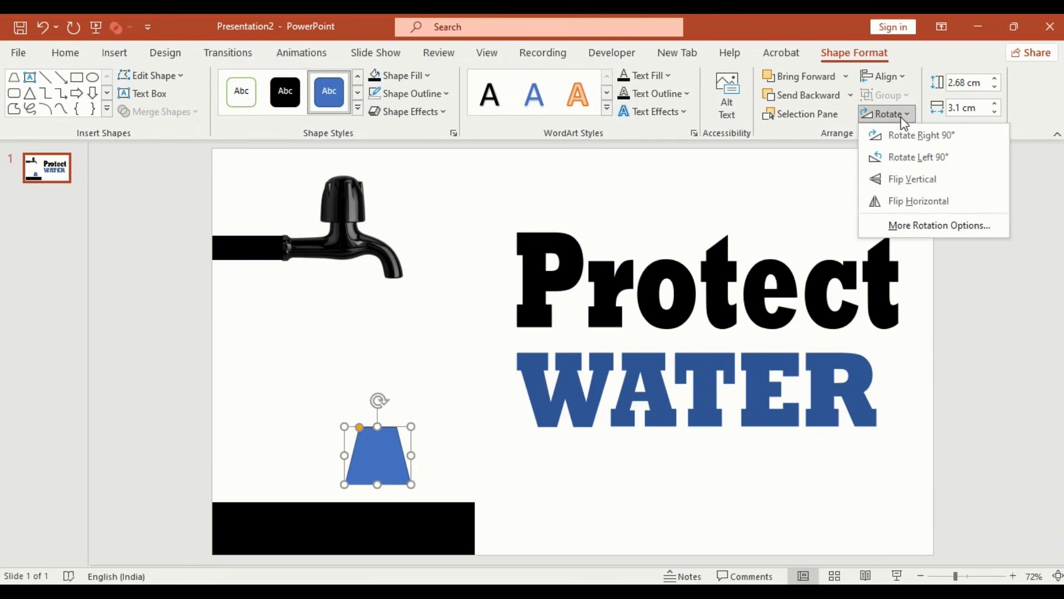
click(914, 178)
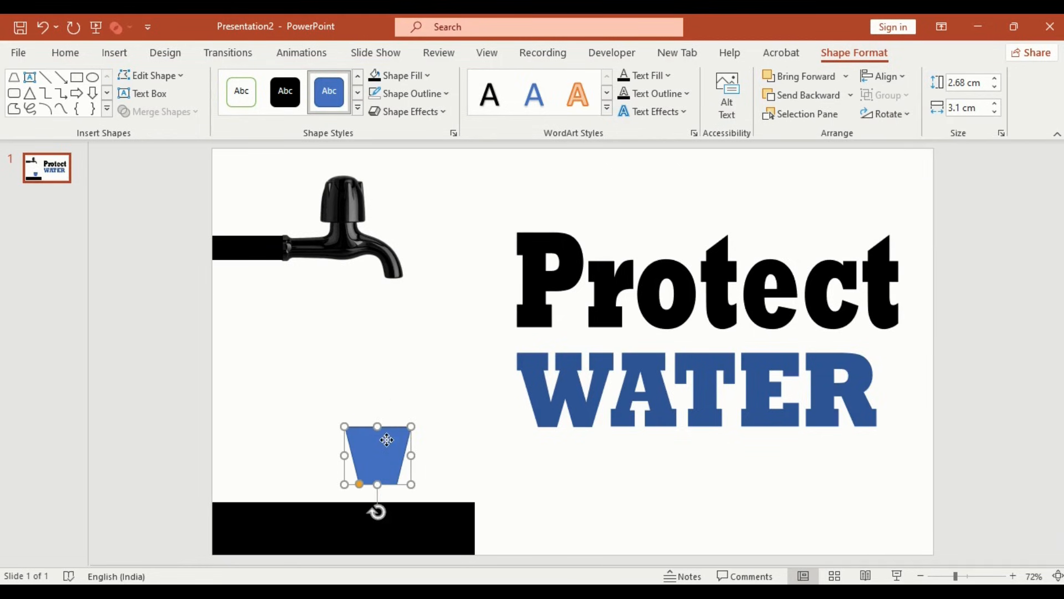
drag(387, 440, 387, 458)
Step: Remove the glass's outline and fill it light blue
click(443, 93)
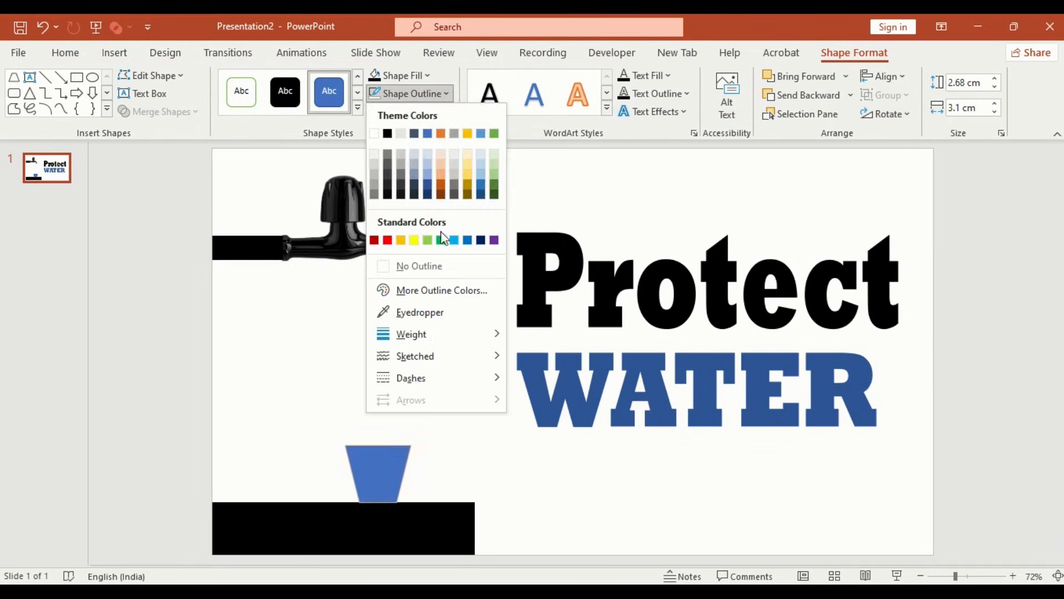
click(437, 267)
click(404, 76)
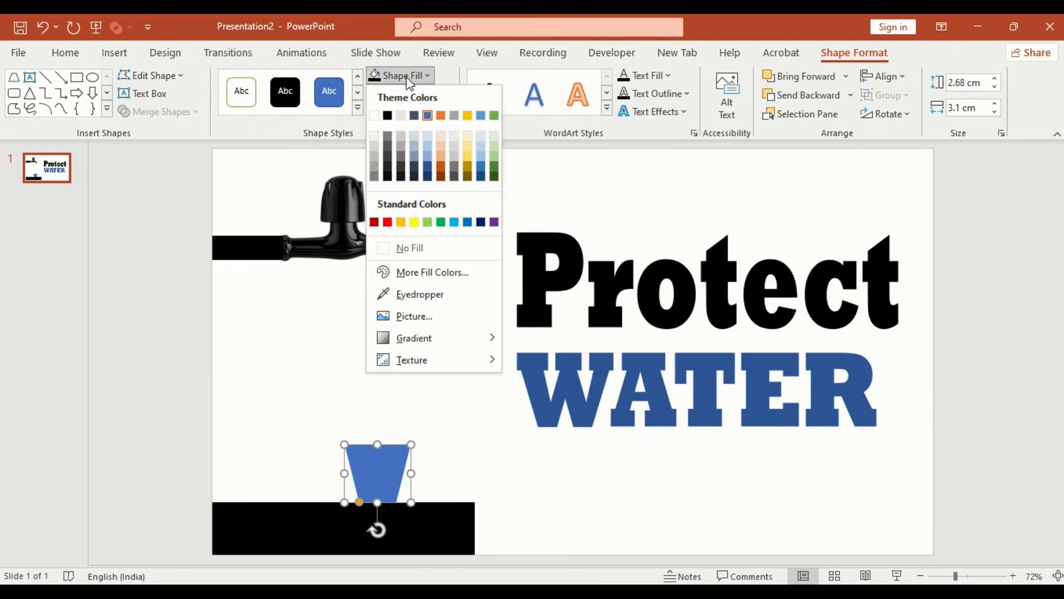
click(480, 158)
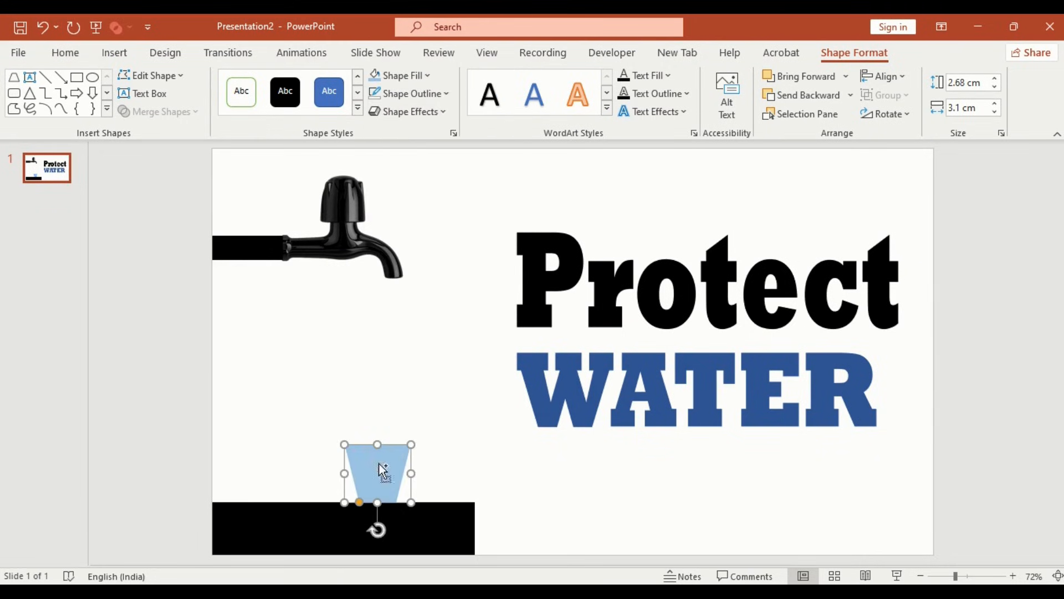
Step: Duplicate the glass and subtract a rectangle from its top to make a shorter water shape
drag(383, 470, 457, 464)
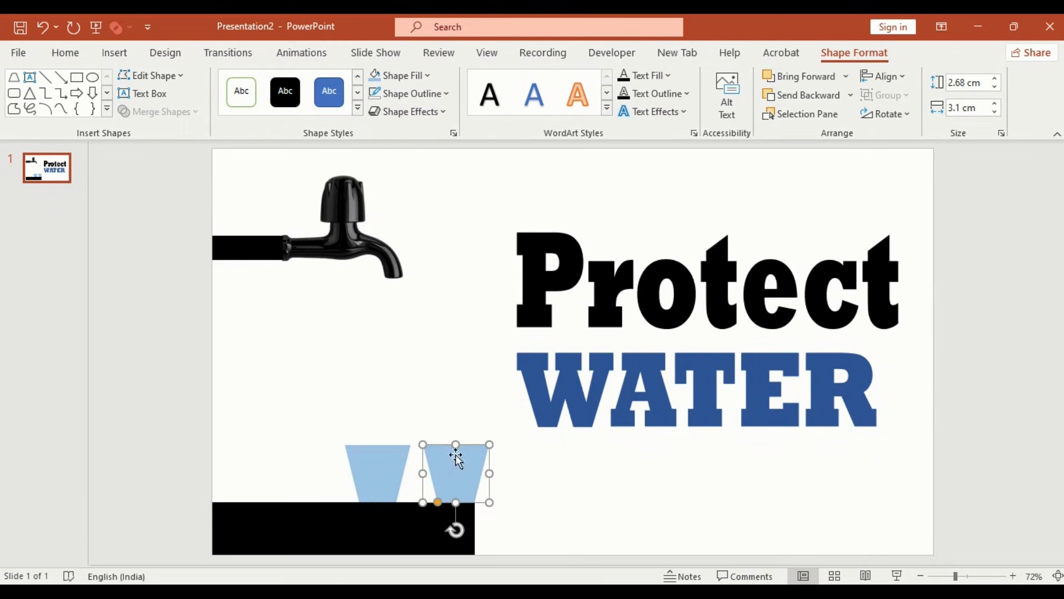
click(77, 78)
drag(423, 426, 464, 473)
click(466, 494)
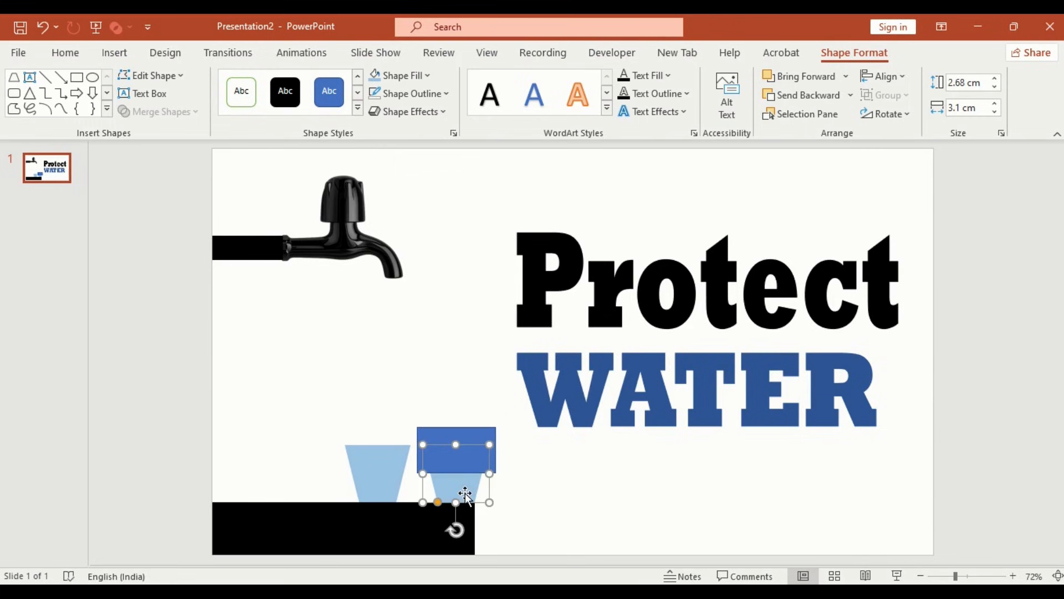
shift+click(478, 438)
click(190, 113)
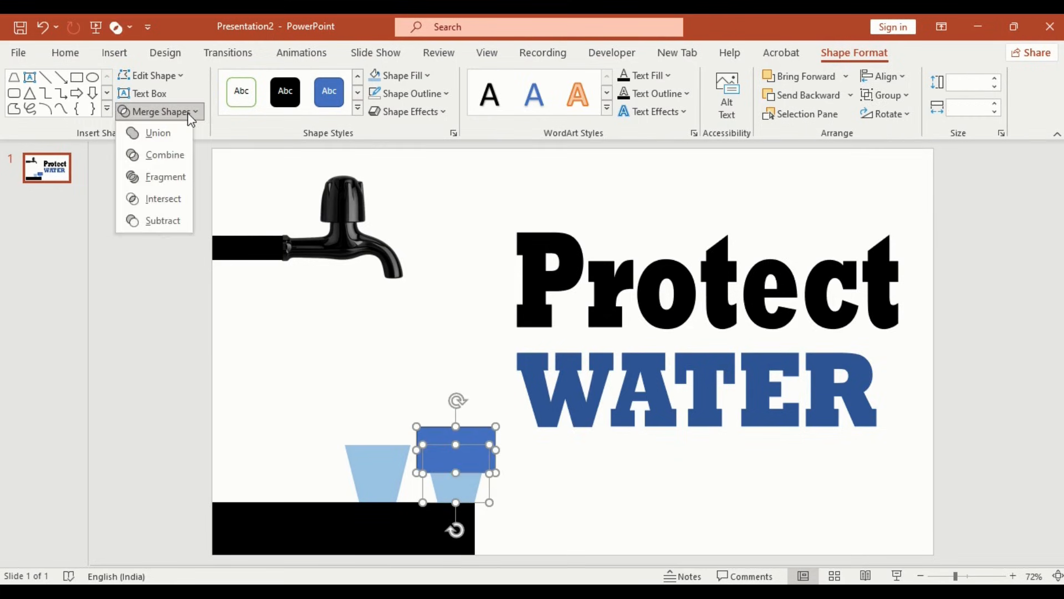
click(178, 219)
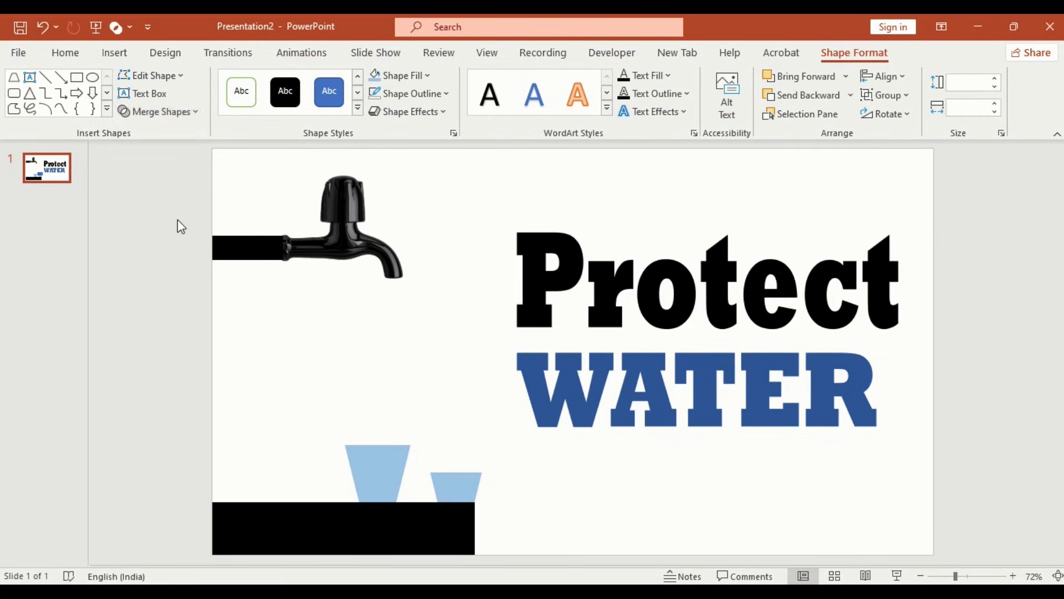
Step: Select the glass and water shape together and align them centred so the water sits inside the glass
shift+click(363, 456)
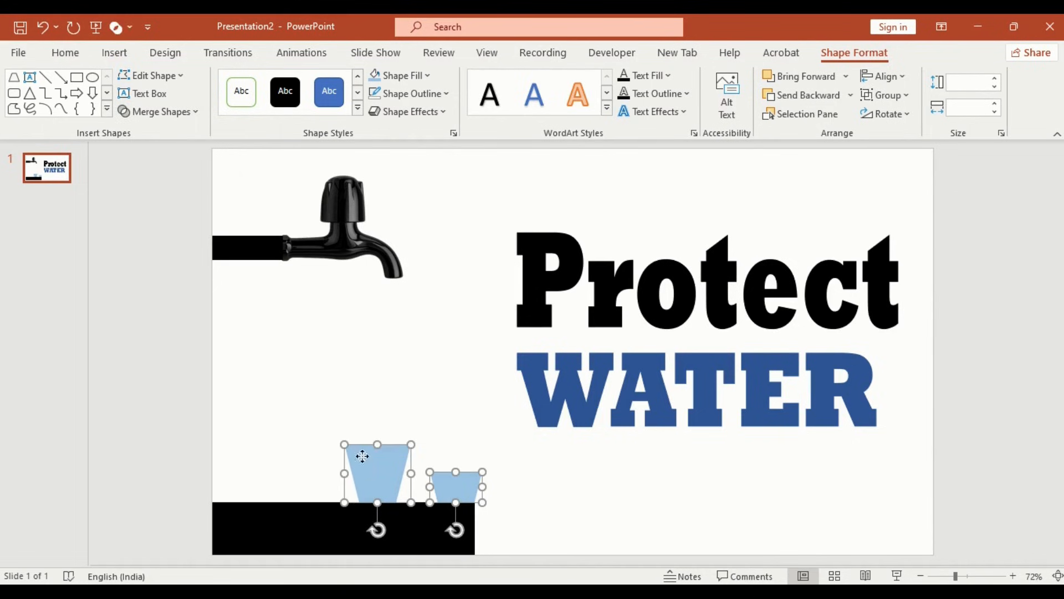
click(889, 78)
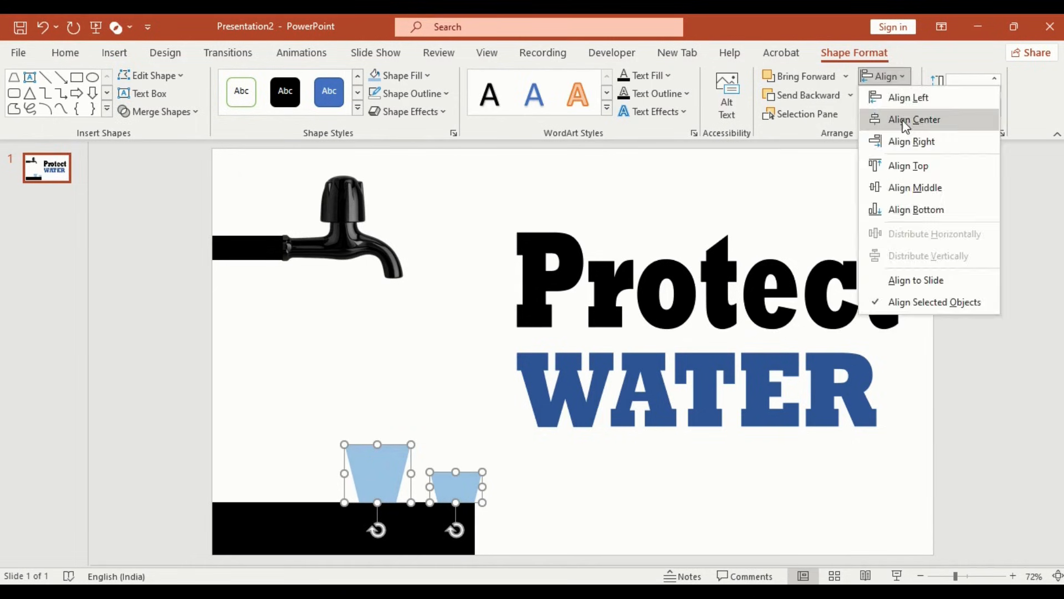
click(906, 118)
click(906, 96)
click(908, 118)
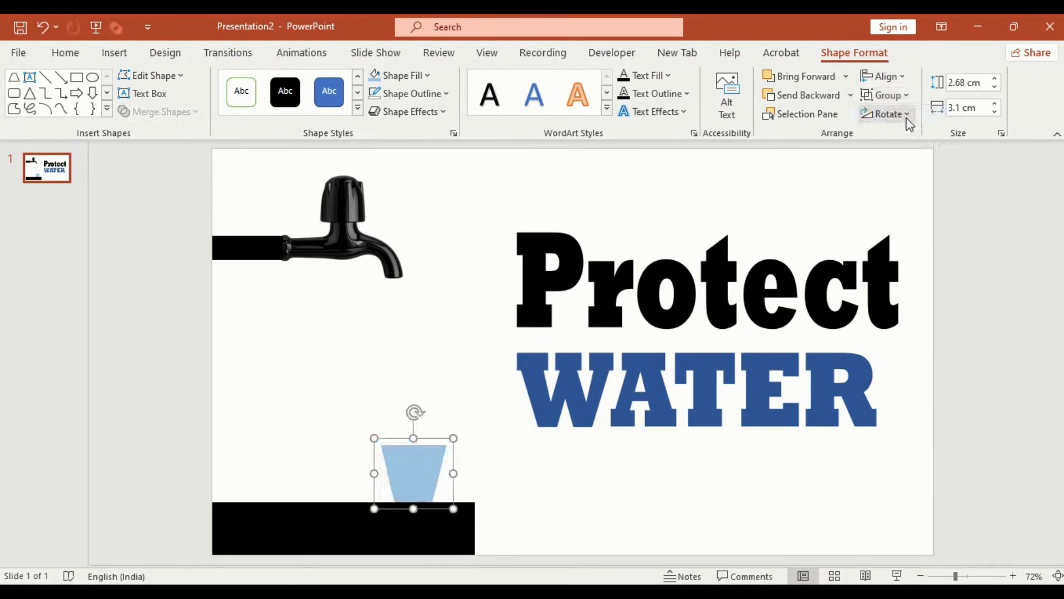
Step: Set the water shape's fill transparency to 44% in the Format Shape pane and nudge the glass slightly
click(421, 448)
click(454, 133)
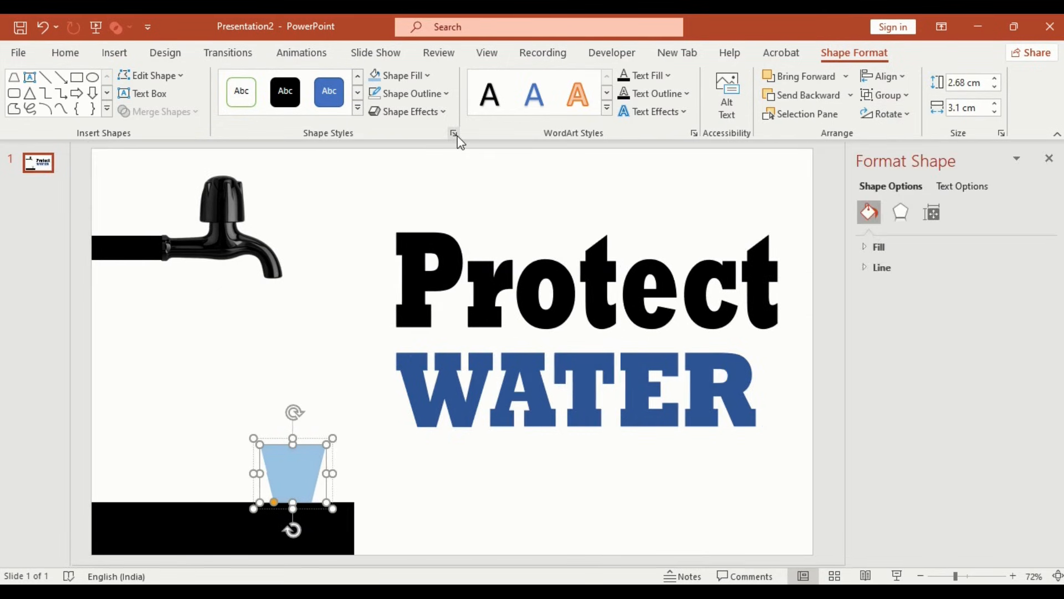
click(887, 248)
drag(945, 409, 960, 409)
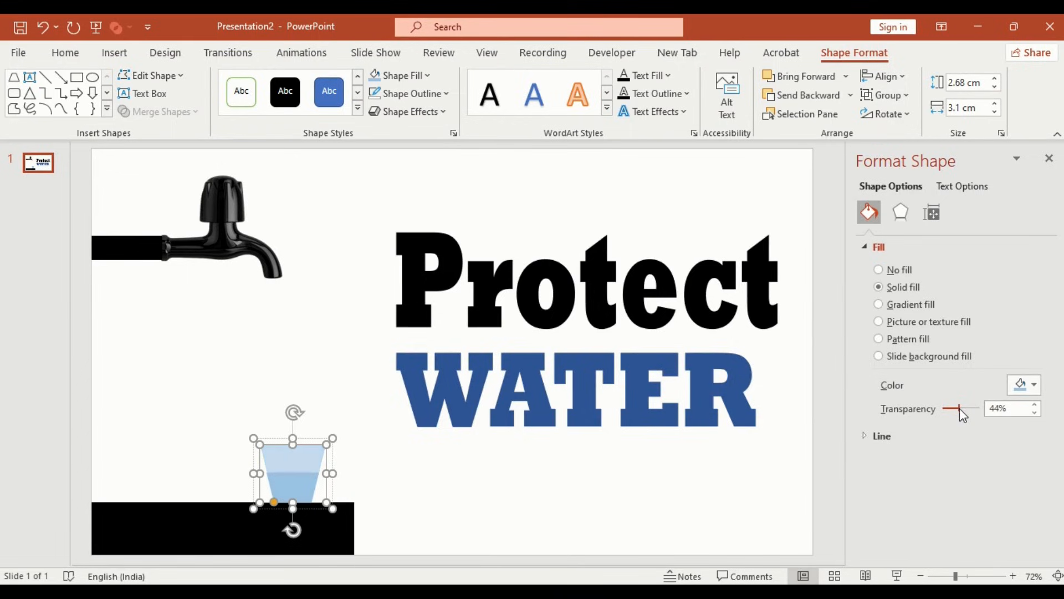
click(1049, 160)
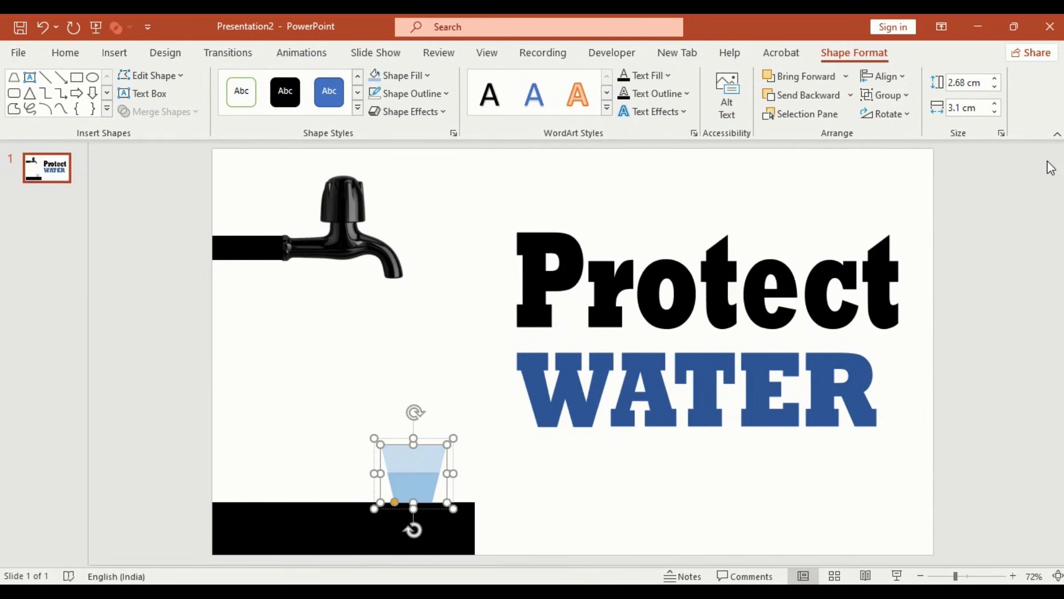
drag(450, 461, 438, 470)
Step: Draw a wavy freeform water stream from the tap's spout down into the glass and back up
scroll(627, 530, up, 5)
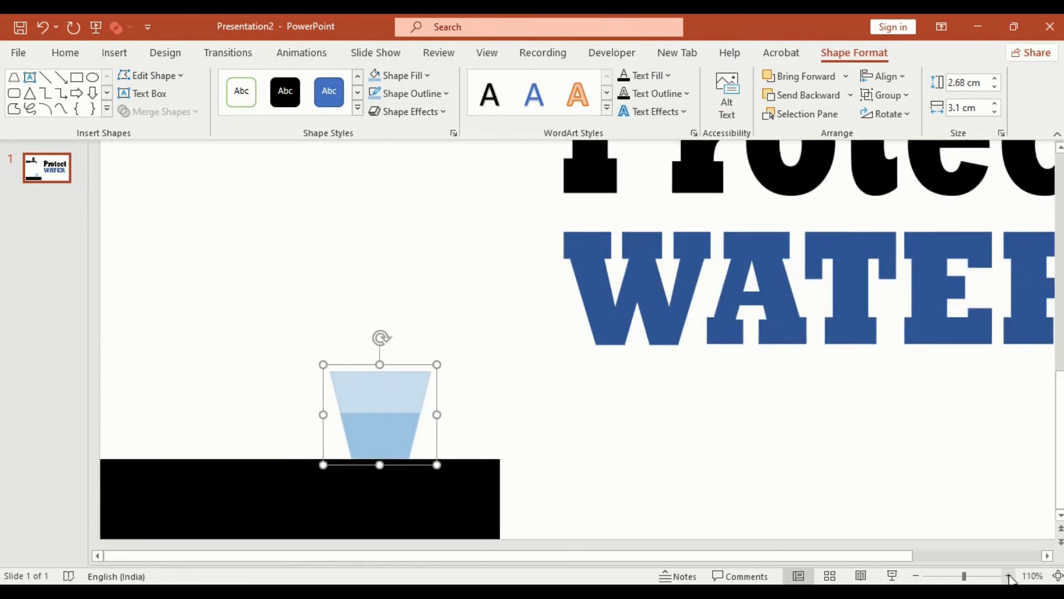
scroll(643, 485, up, 3)
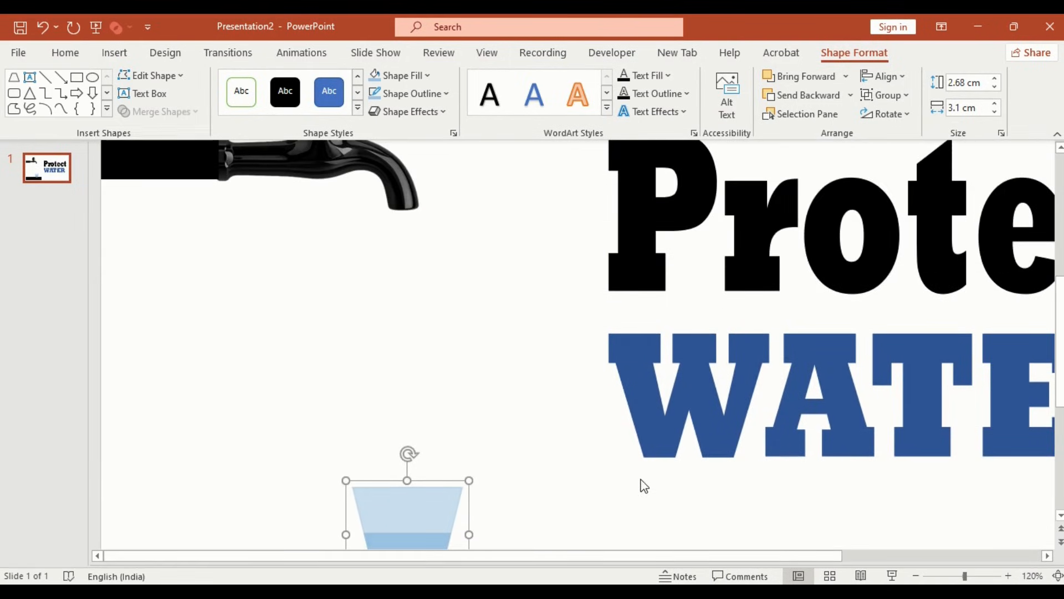
click(61, 108)
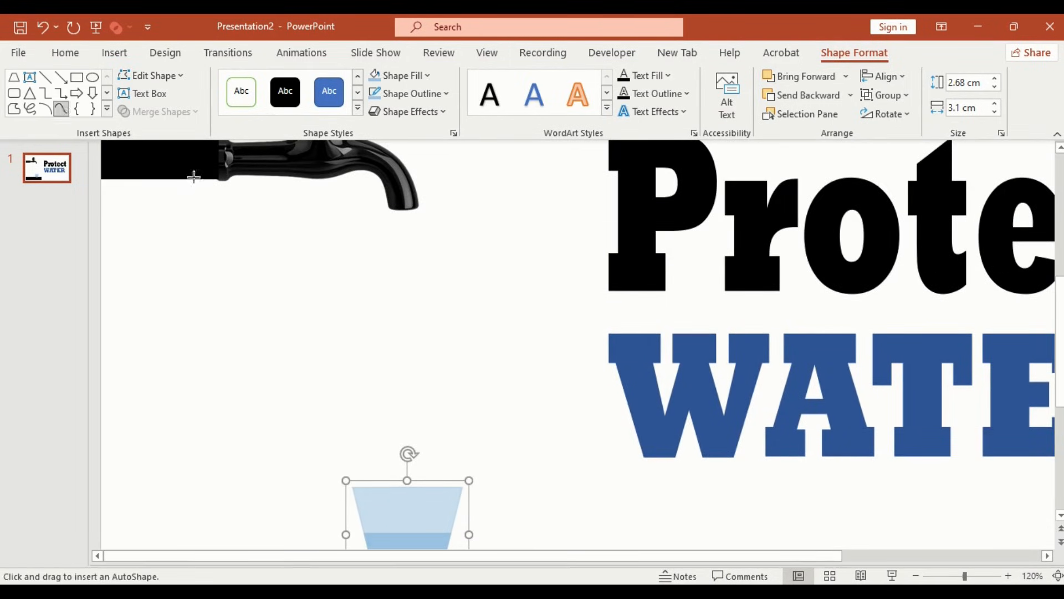
mouse_move(391, 205)
mouse_down()
mouse_move(375, 489)
mouse_move(384, 527)
mouse_move(405, 546)
mouse_move(412, 474)
mouse_up()
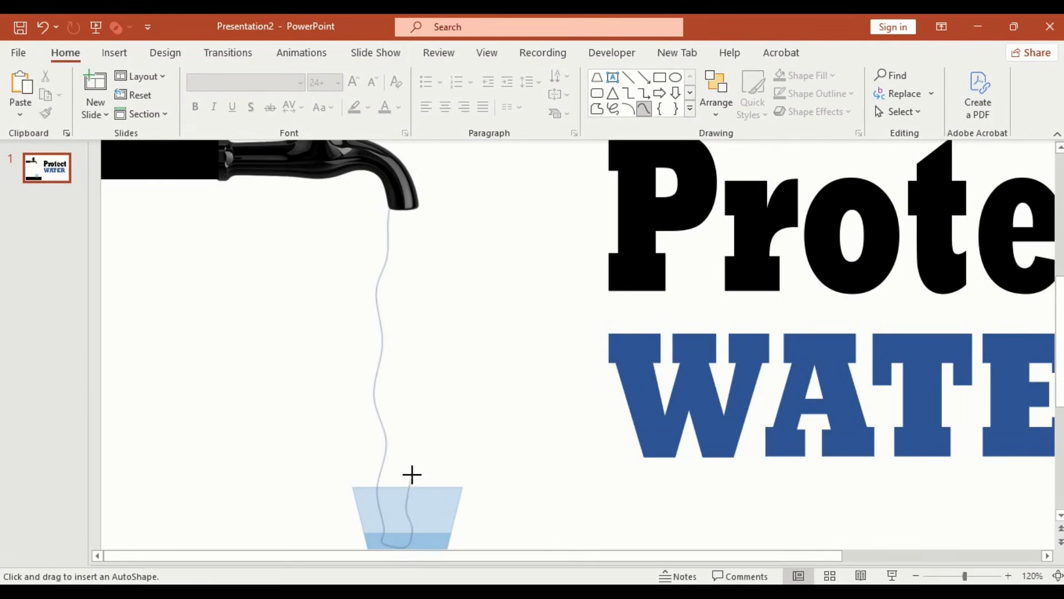
mouse_move(409, 424)
mouse_down()
mouse_move(407, 318)
mouse_move(423, 232)
mouse_move(392, 203)
mouse_up()
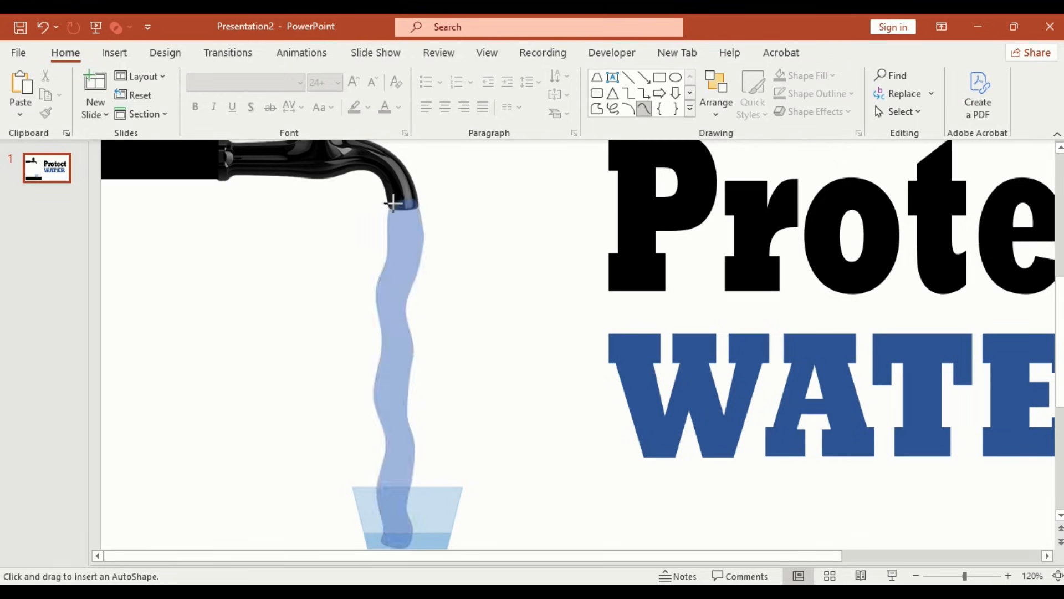
Step: Remove the stream's outline and fill it light blue
click(428, 95)
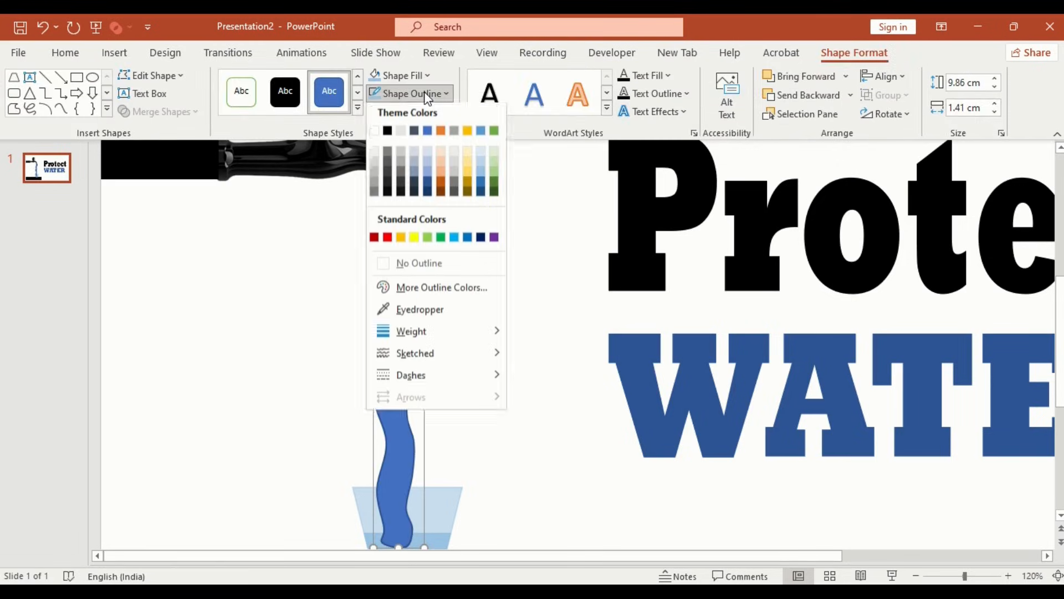
click(442, 268)
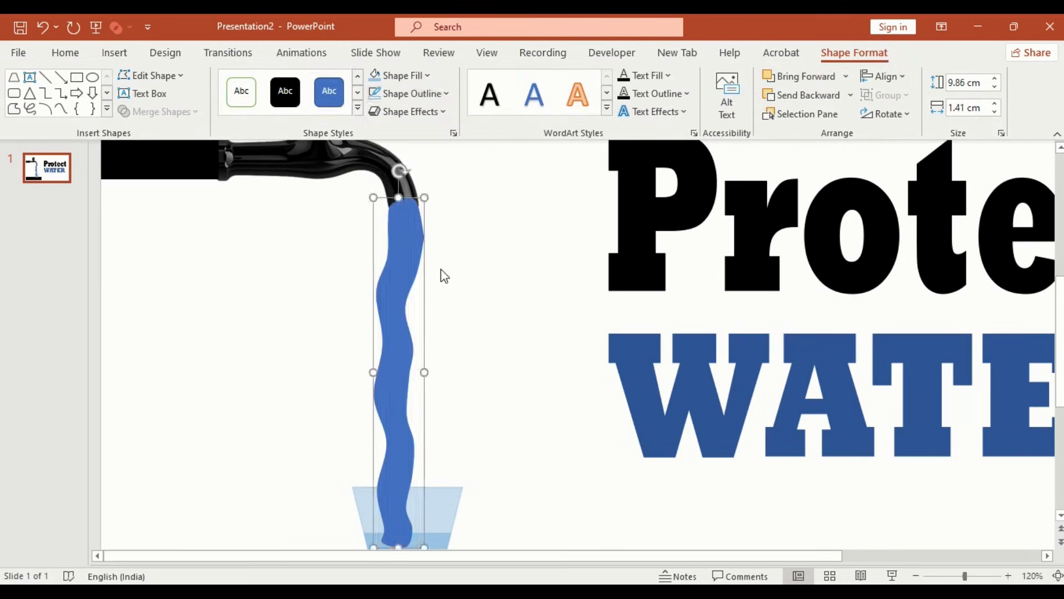
click(376, 75)
Step: Send the water stream backward behind the glass
click(453, 492)
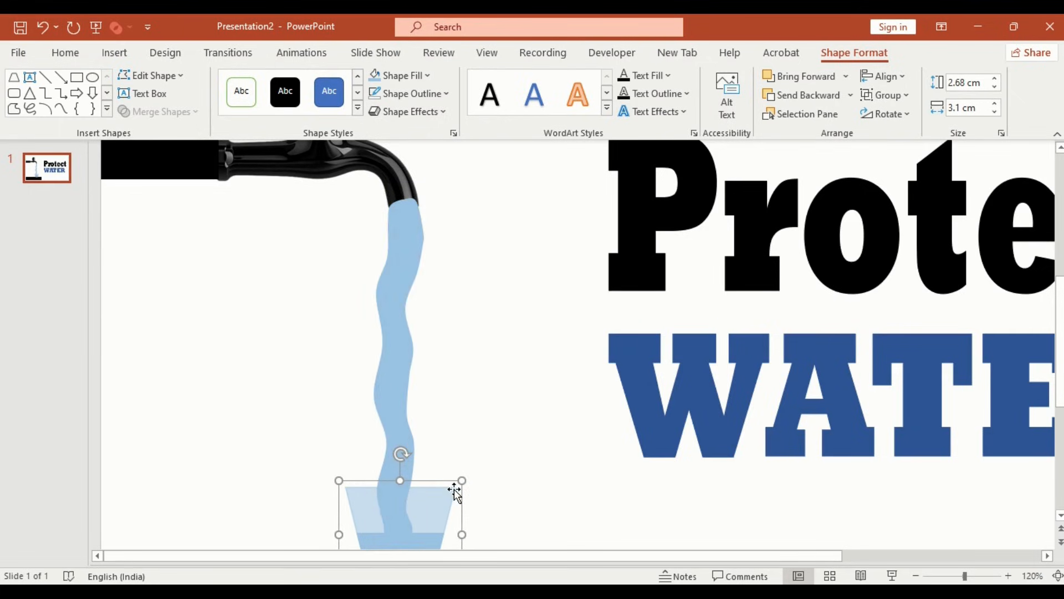
click(403, 372)
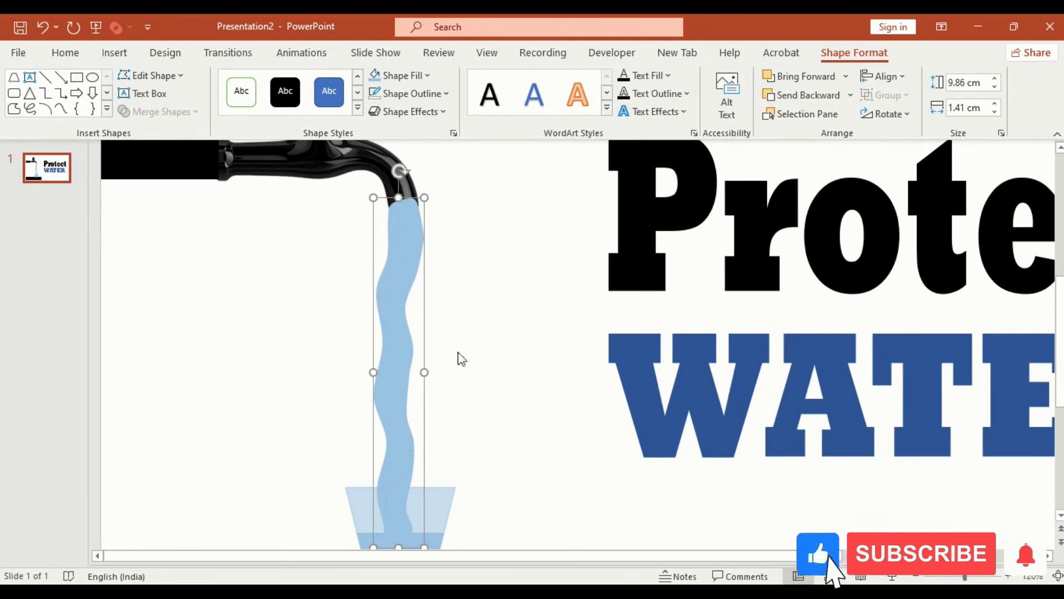
click(850, 95)
click(841, 138)
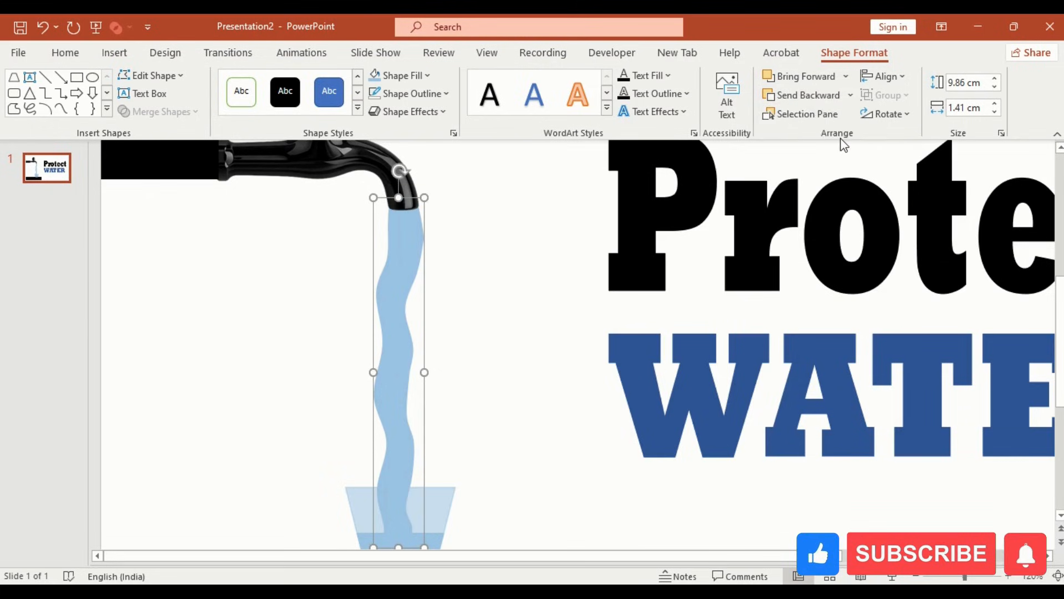
Step: Duplicate the slide
click(54, 176)
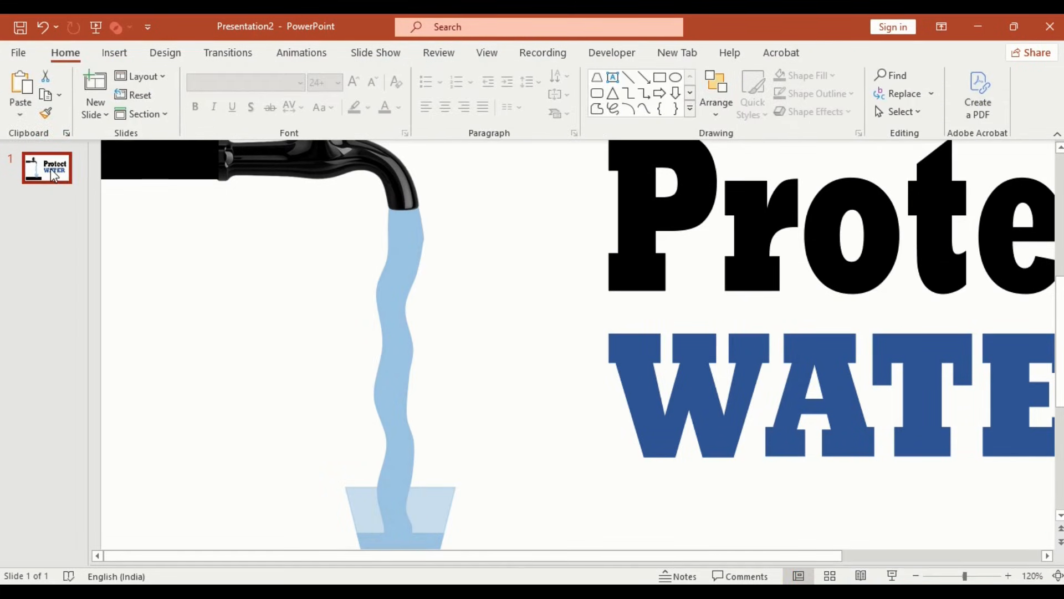
key(ctrl+d)
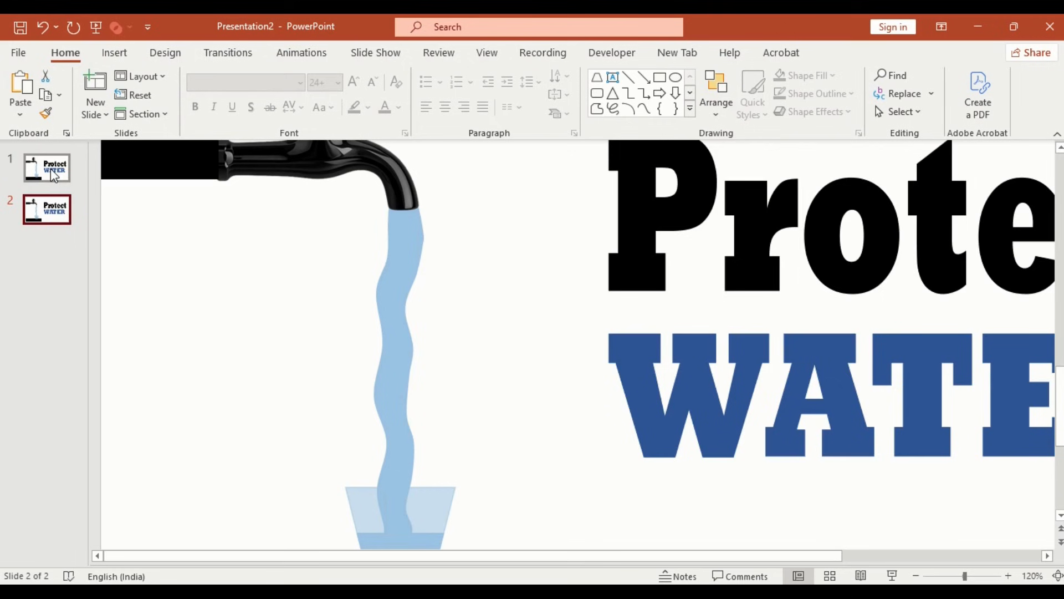
Step: Edit the points of the water stream on slide 2 to reshape its waves
click(399, 258)
right_click(402, 262)
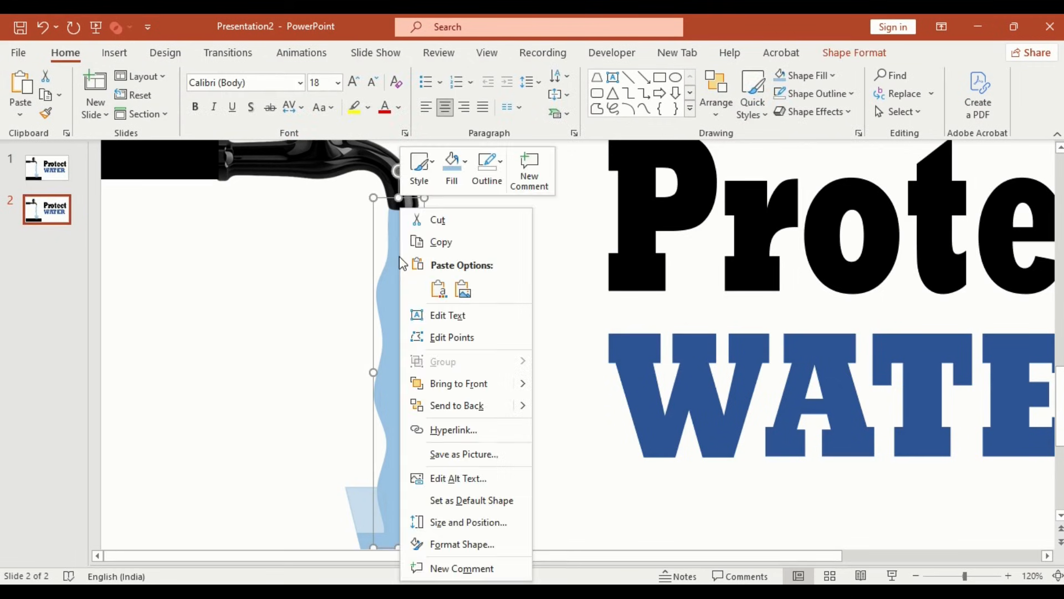
click(447, 338)
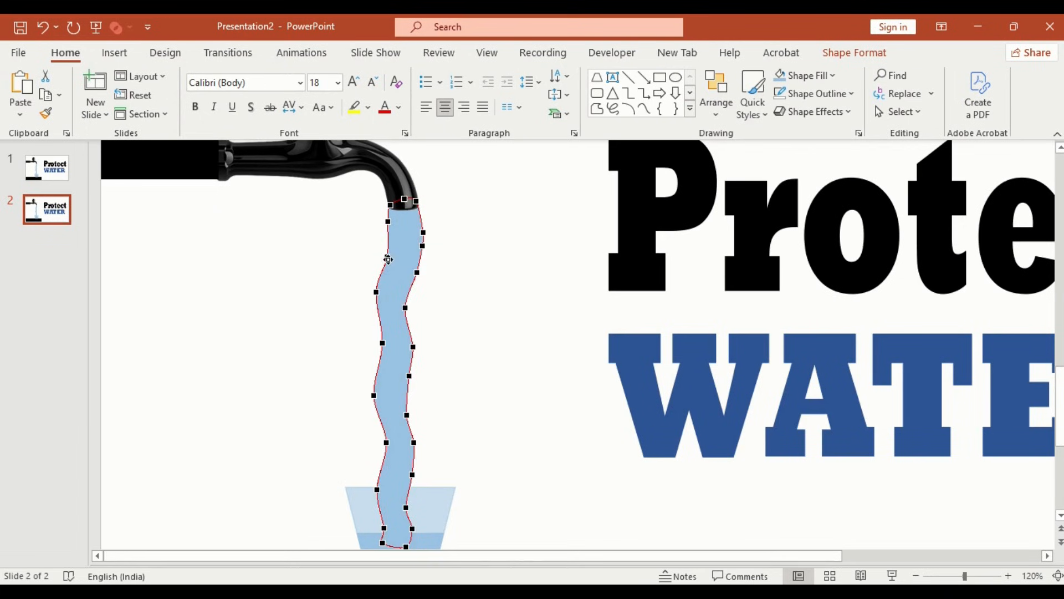
drag(389, 259, 381, 300)
drag(383, 343, 407, 353)
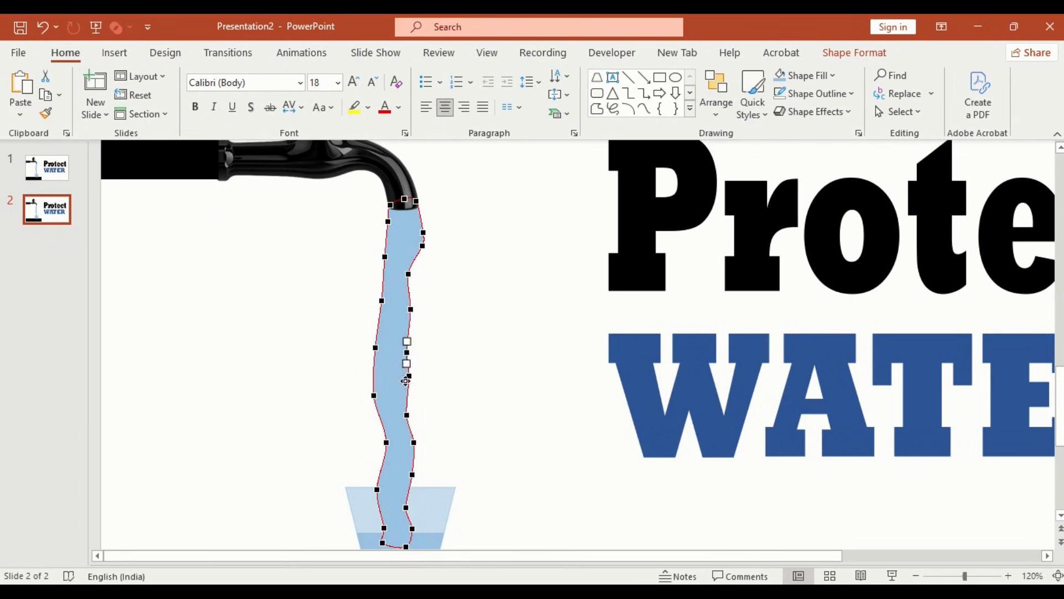
drag(407, 415, 380, 445)
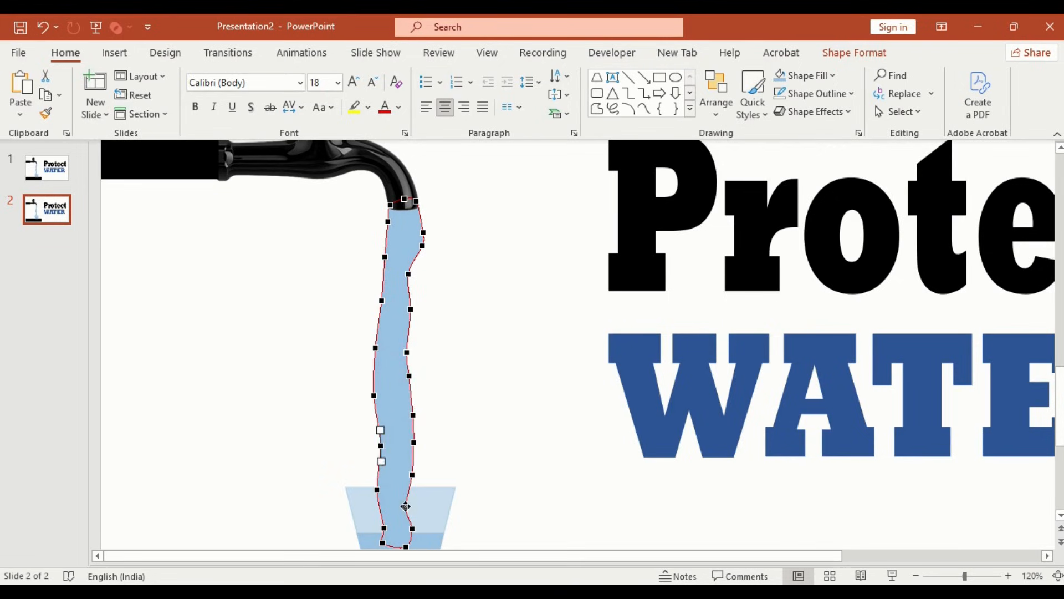
mouse_move(406, 506)
mouse_down()
mouse_move(381, 528)
mouse_move(381, 544)
mouse_move(403, 539)
mouse_move(412, 507)
mouse_move(411, 519)
mouse_up()
click(411, 463)
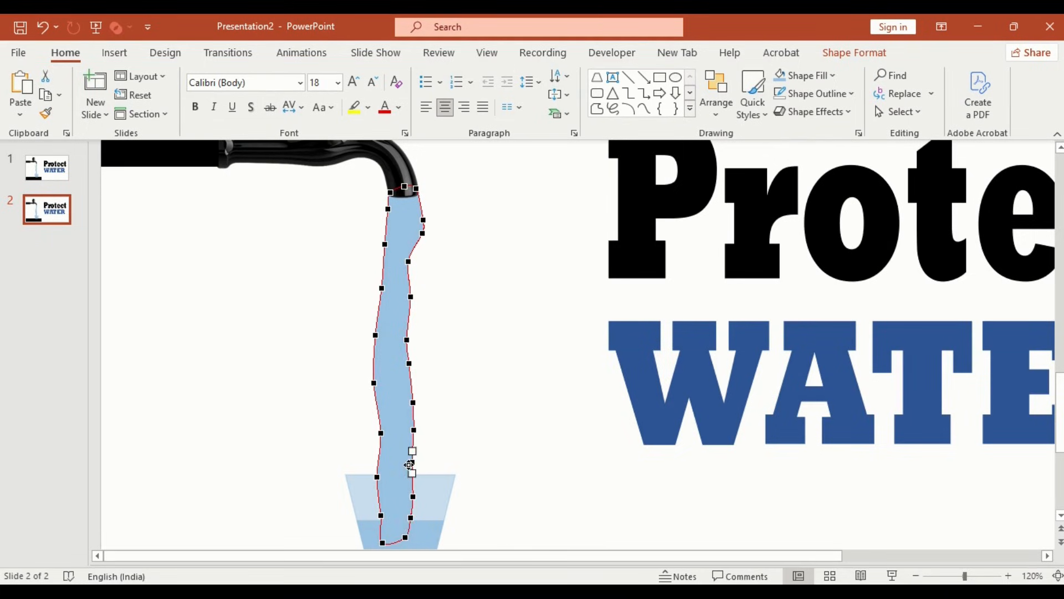
Step: Duplicate slide 2 and edit the copied stream's points to shift its waves into a new shape
click(52, 212)
key(ctrl+d)
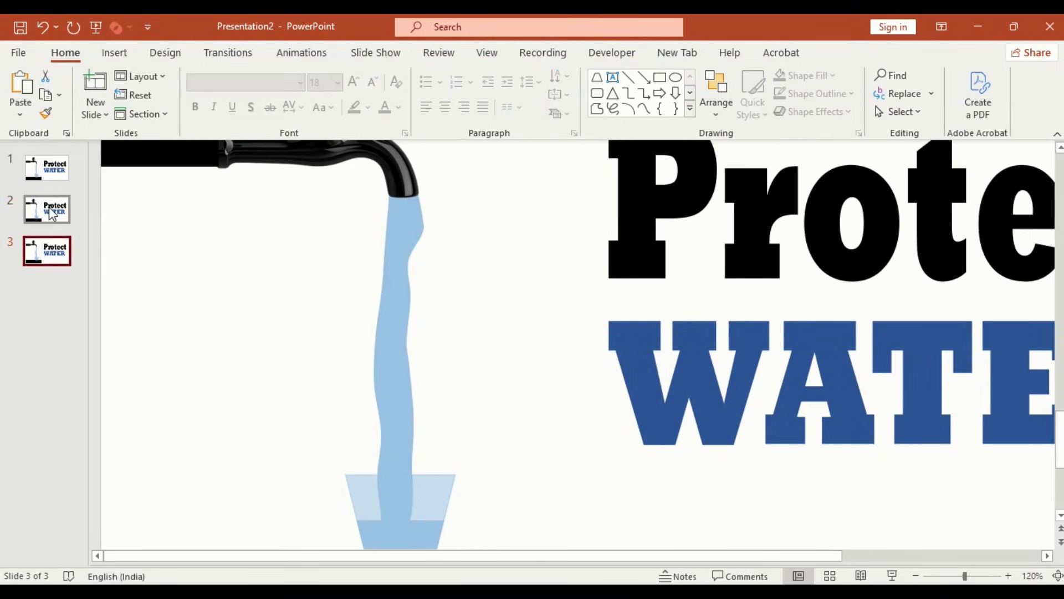
click(393, 328)
right_click(395, 332)
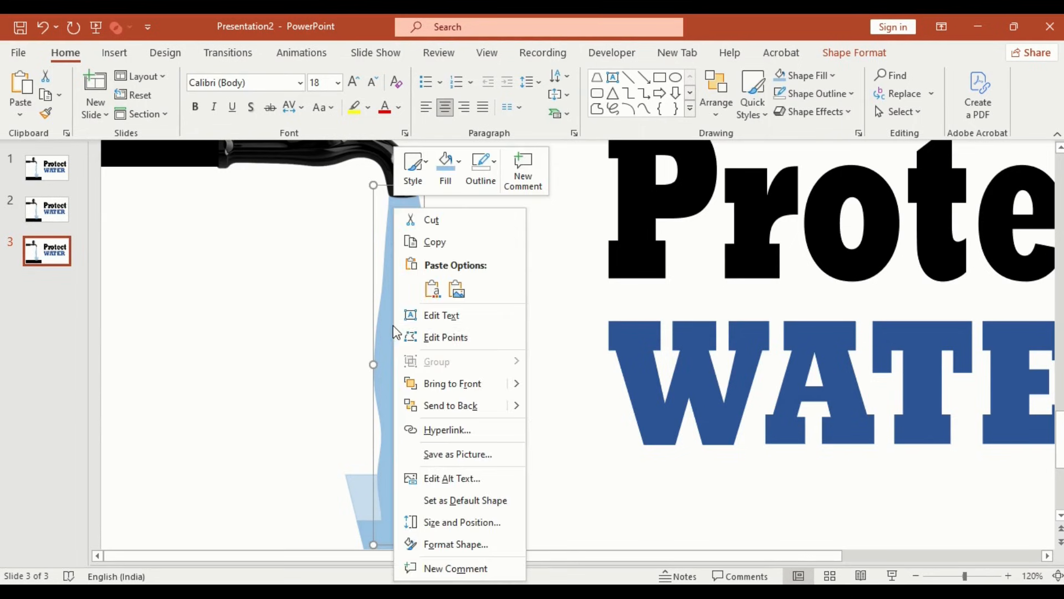
click(443, 336)
drag(408, 264, 404, 194)
drag(382, 290, 387, 290)
drag(376, 335, 378, 346)
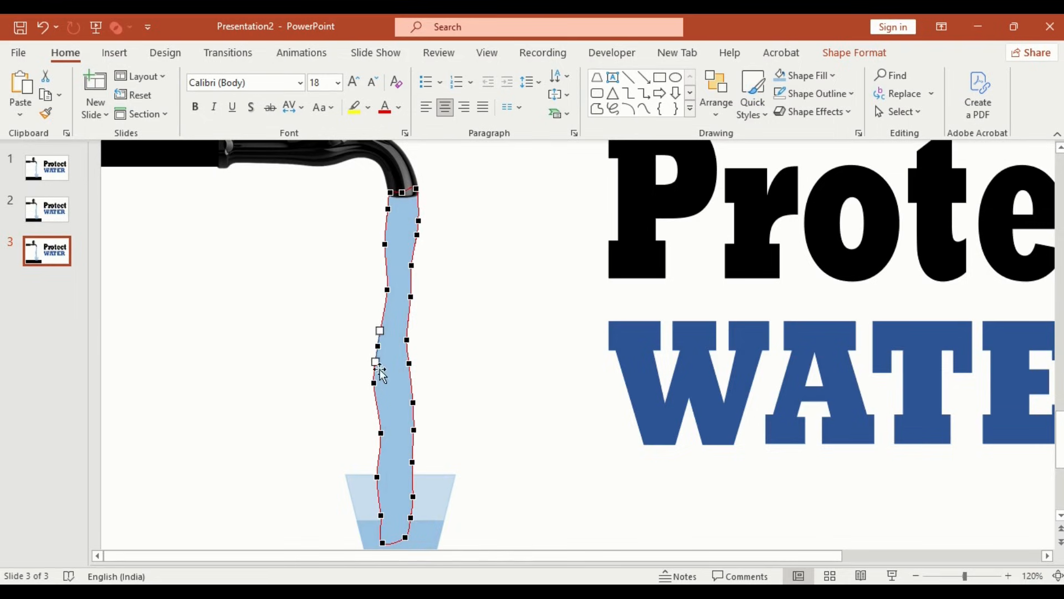
drag(374, 383, 378, 390)
drag(382, 437, 407, 465)
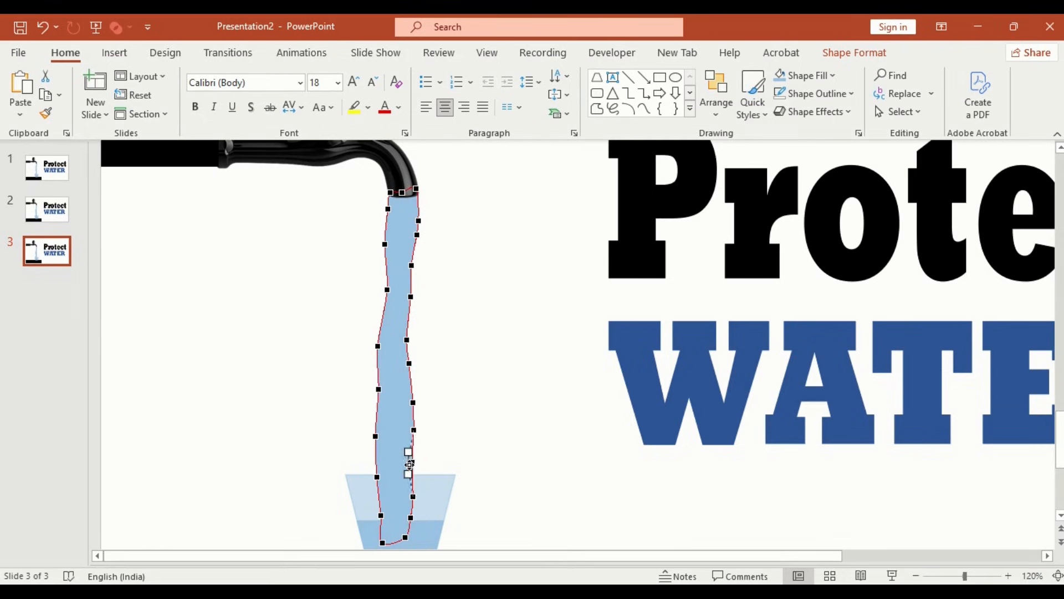
drag(413, 403, 407, 404)
drag(408, 340, 411, 340)
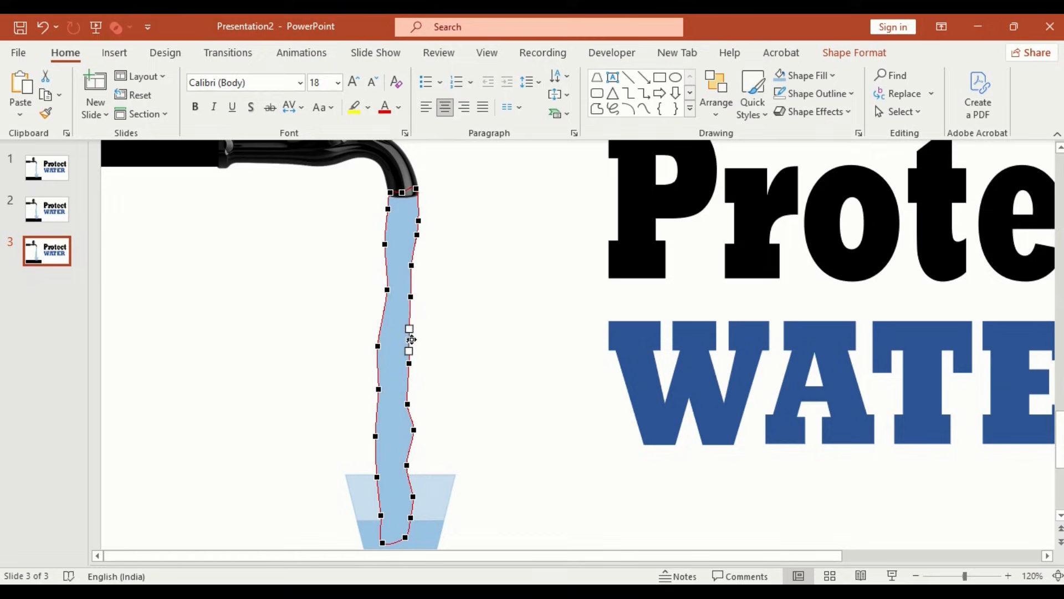
click(415, 247)
Step: Duplicate slide 3 and edit the stream's points on the new slide to vary its waves again
click(48, 255)
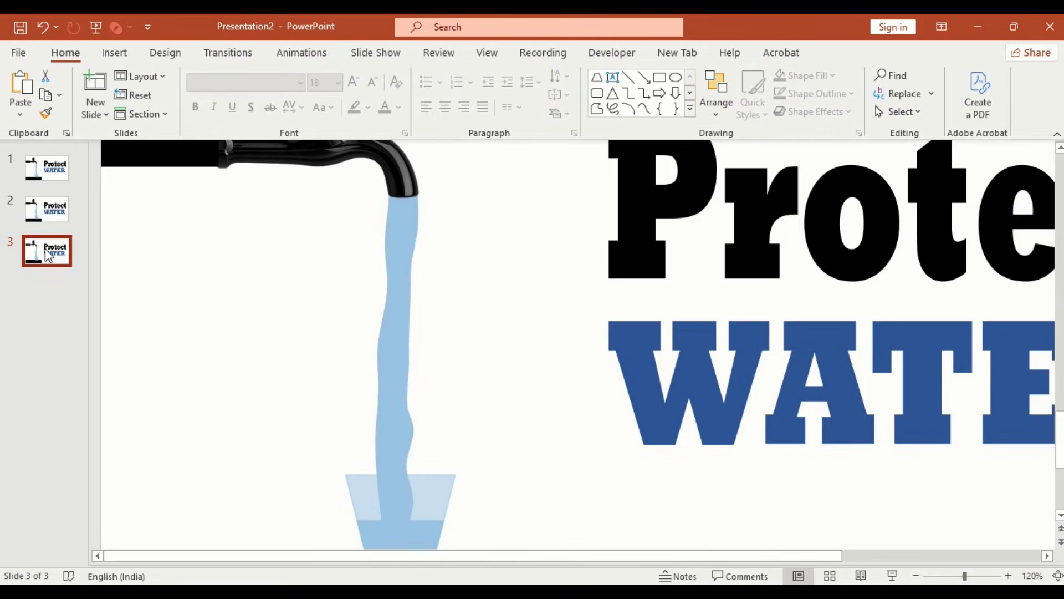
key(ctrl+d)
click(392, 305)
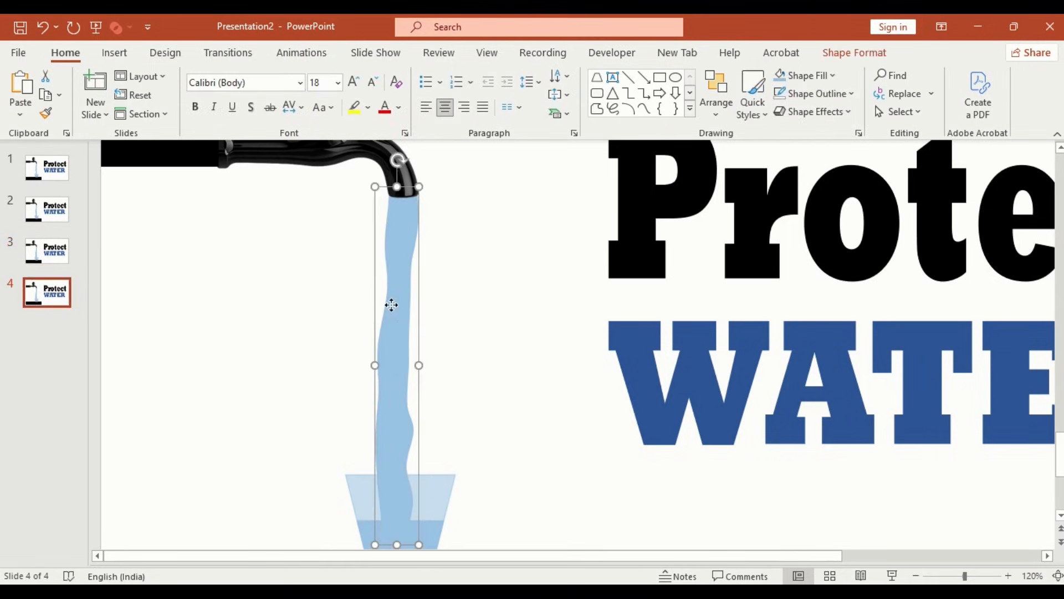
right_click(391, 305)
click(433, 333)
drag(419, 221, 391, 249)
drag(411, 299, 383, 355)
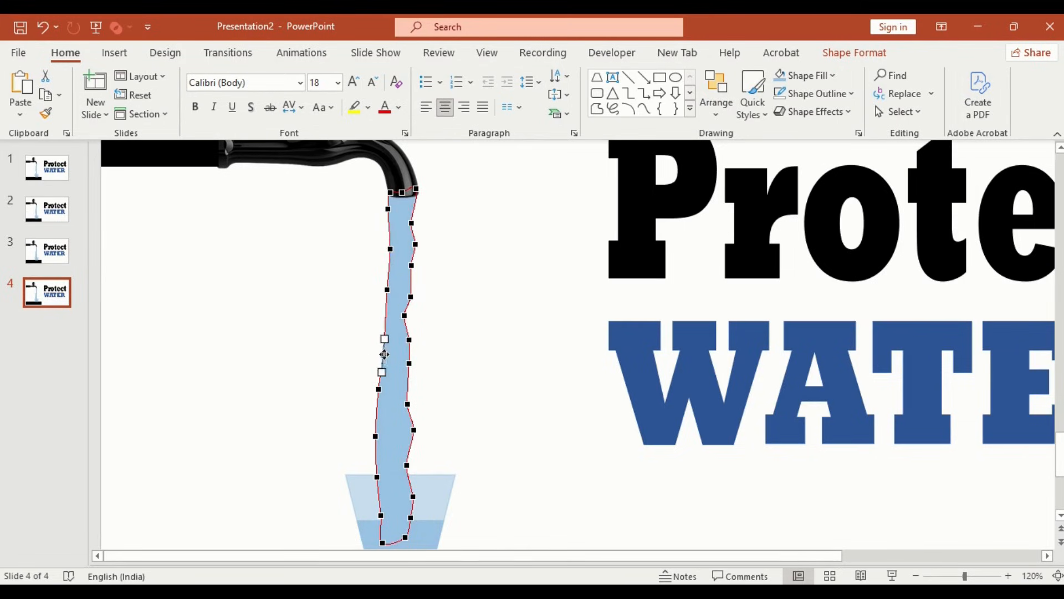
click(407, 405)
drag(376, 437, 406, 516)
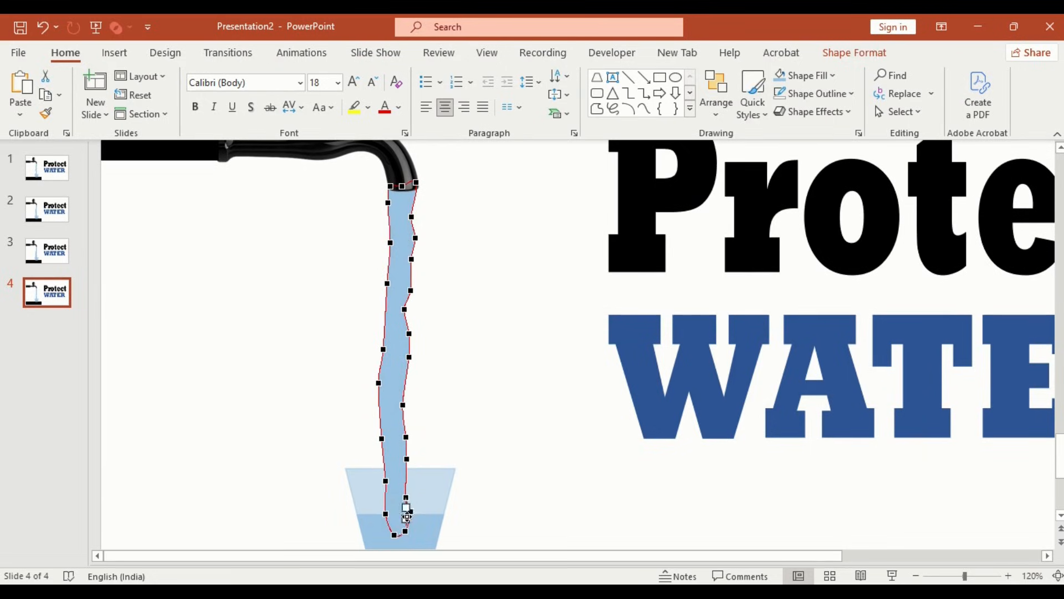
Step: Duplicate slide 4 and reshape the stream's wave points on slide 5
click(61, 299)
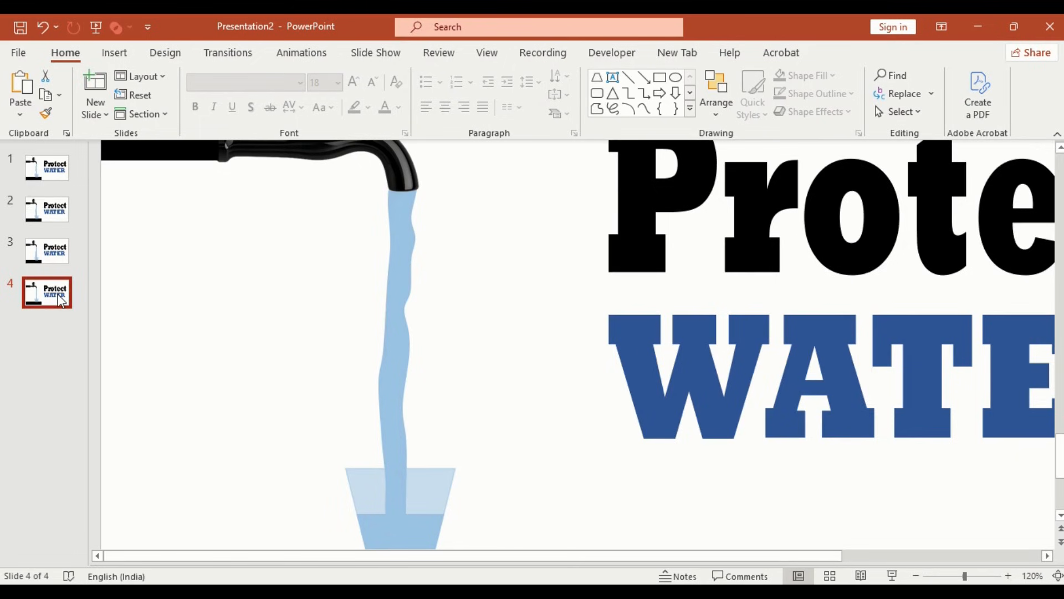
key(ctrl+d)
click(399, 322)
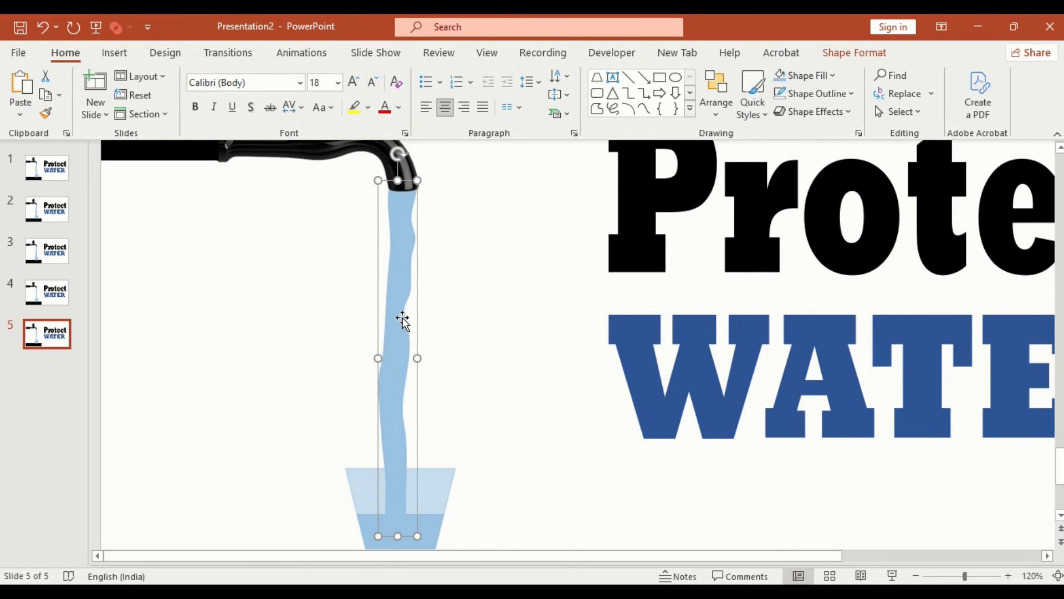
right_click(402, 307)
click(451, 347)
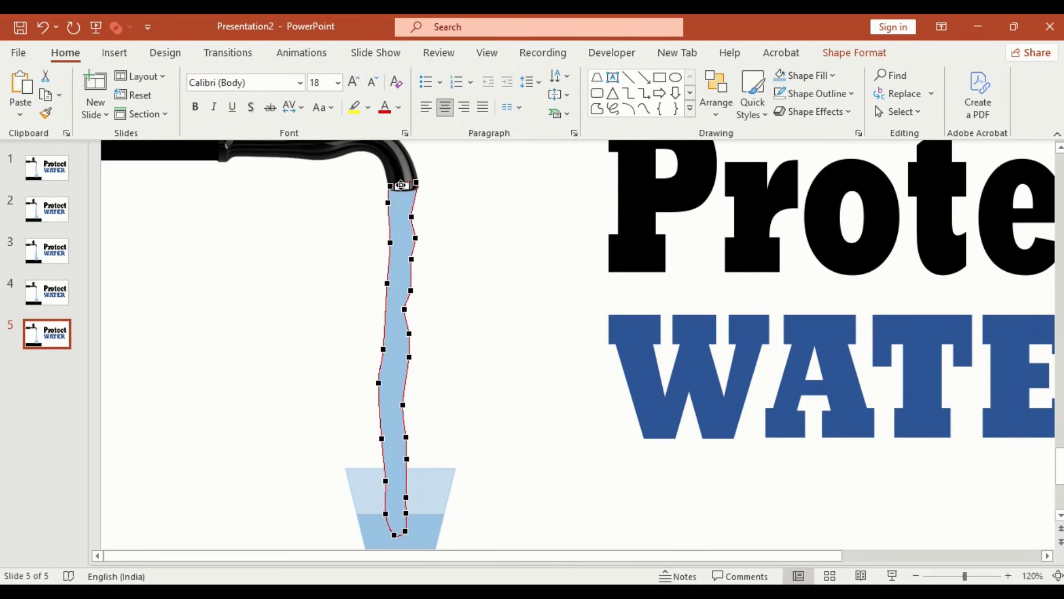
drag(388, 203, 403, 362)
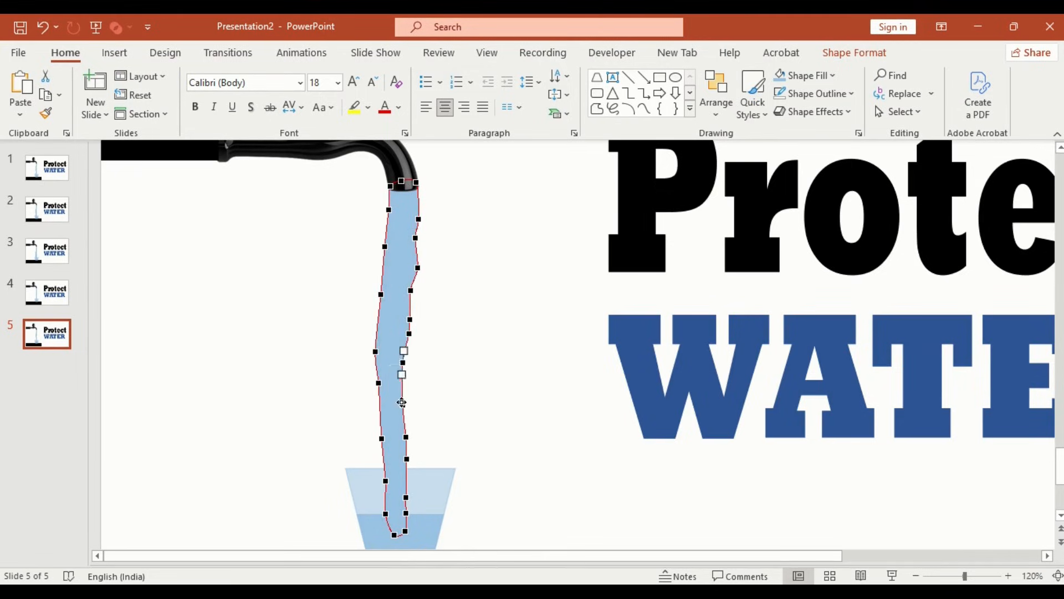
drag(403, 405, 376, 438)
drag(385, 480, 388, 533)
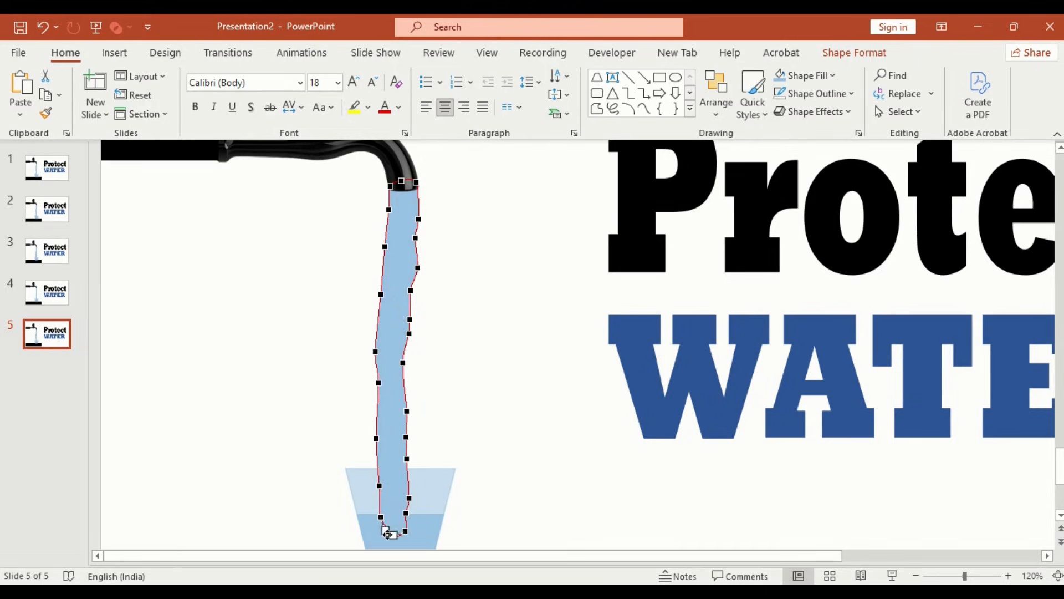
click(408, 514)
click(257, 415)
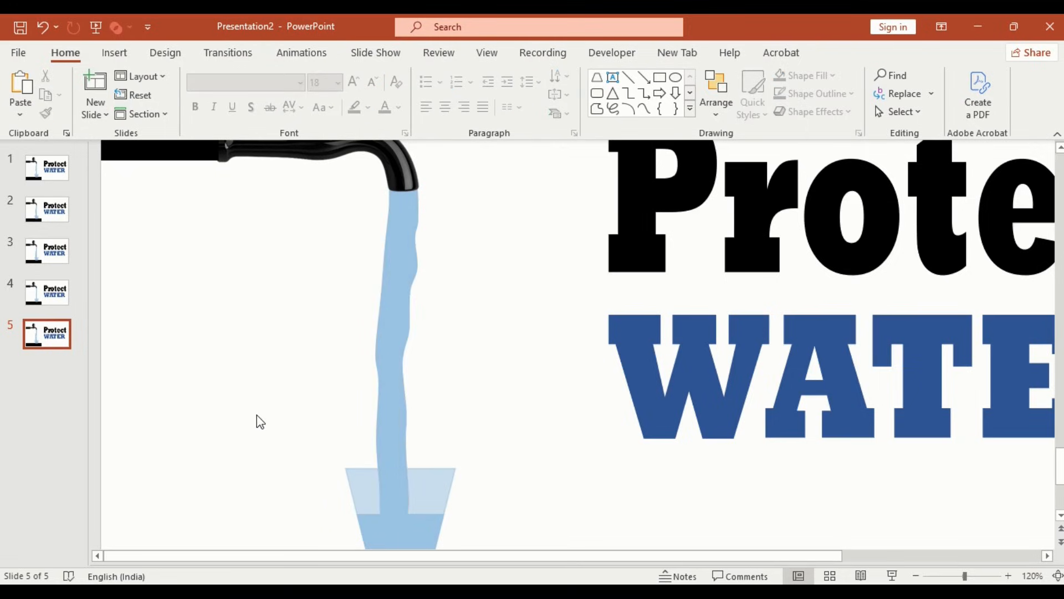
Step: Select all five slides and set their transition duration to 00.10
shift+click(47, 292)
shift+click(46, 244)
shift+click(45, 209)
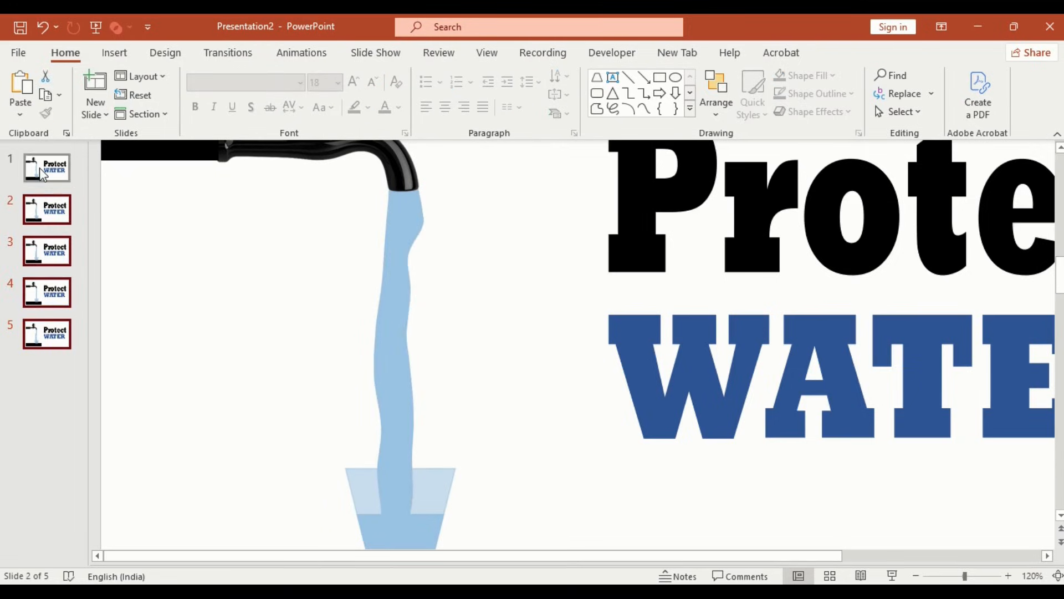
shift+click(41, 170)
click(230, 55)
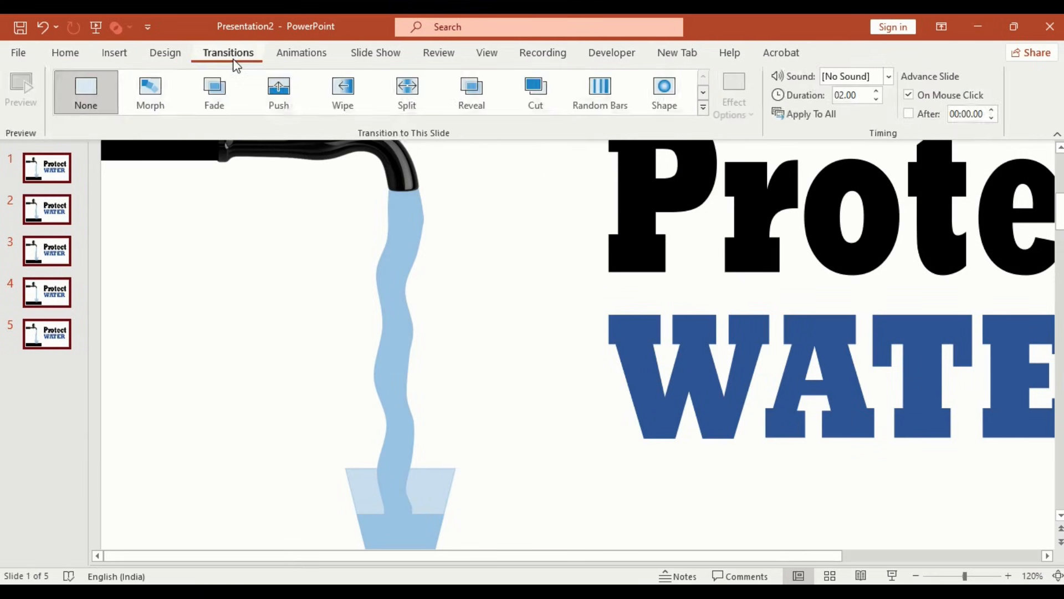
click(851, 95)
key(BackSpace)
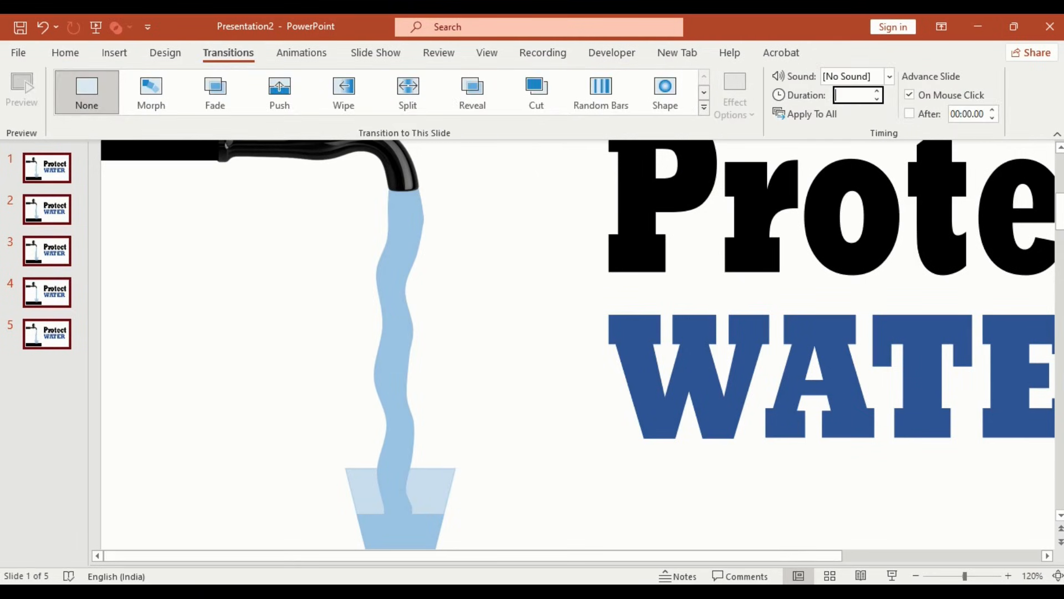
text(0.10)
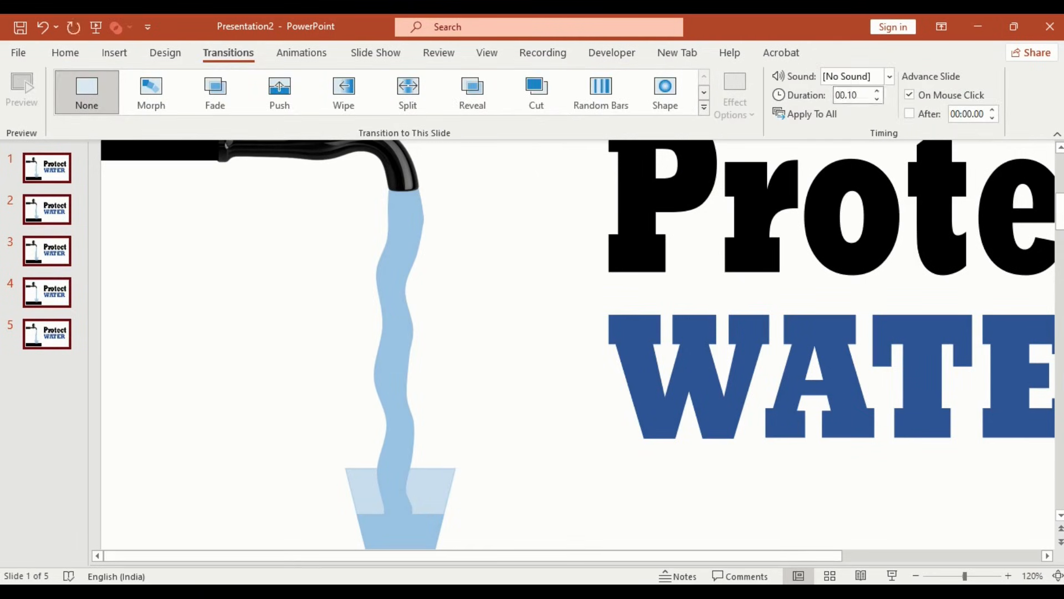
key(Return)
Step: Make the selected slides advance automatically after 00:00.10
click(910, 114)
click(968, 113)
text(0)
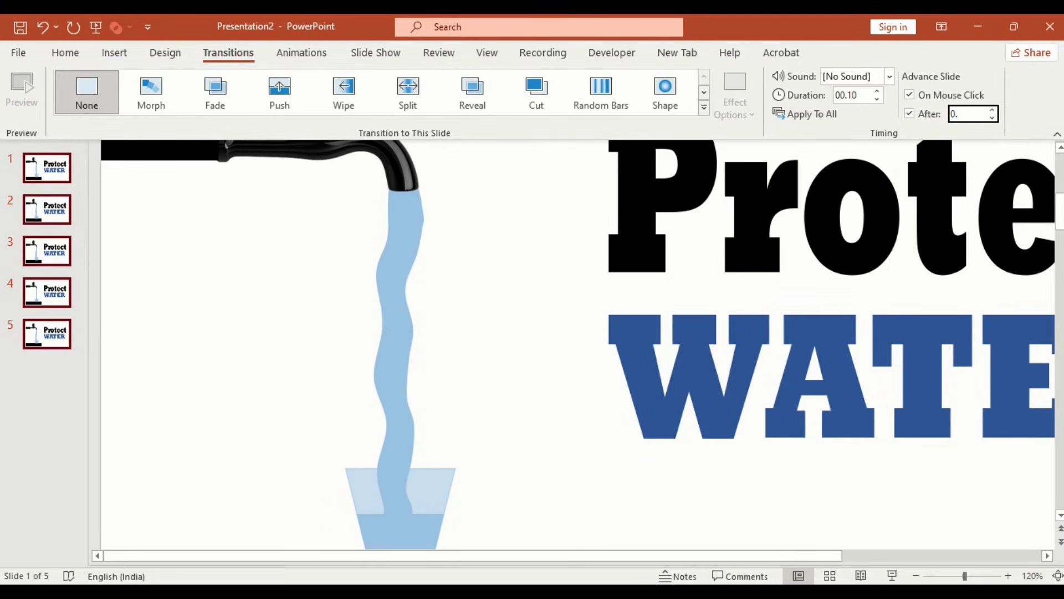
text(.10)
key(Return)
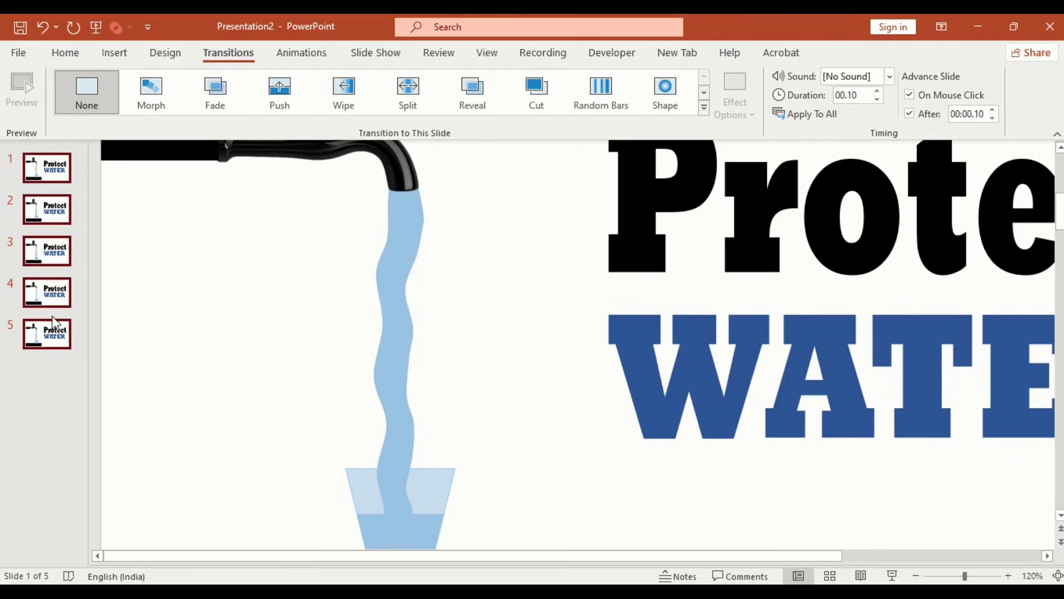
Step: Duplicate the five selected slides repeatedly until the presentation has 30 slides
click(916, 576)
click(916, 576)
click(916, 576)
click(915, 576)
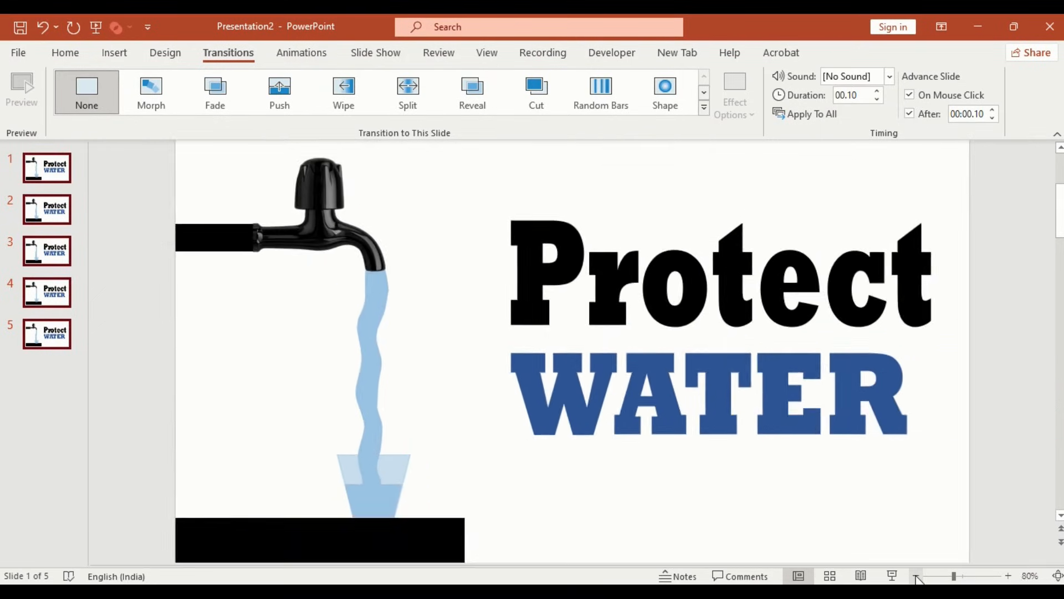
click(915, 576)
key(ctrl+d)
key(ctrl+d)
key(ctrl+d)
key(ctrl+d)
key(ctrl+d)
key(ctrl+d)
key(ctrl+d)
key(ctrl+d)
key(ctrl+d)
key(ctrl+d)
key(ctrl+d)
key(ctrl+d)
key(ctrl+d)
key(ctrl+d)
key(ctrl+d)
key(ctrl+d)
key(ctrl+d)
key(ctrl+d)
key(ctrl+d)
key(ctrl+d)
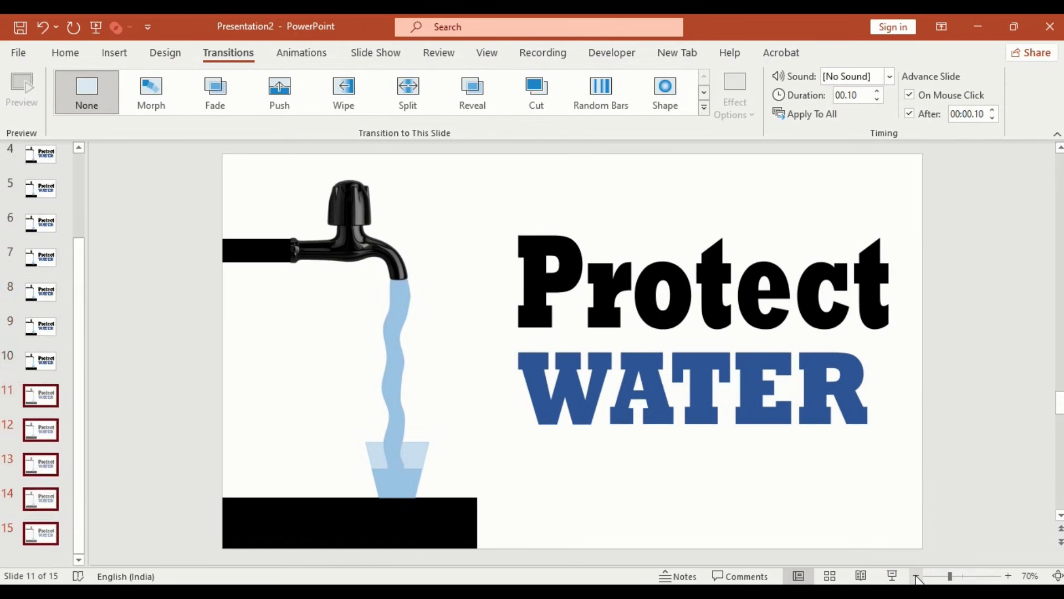
key(ctrl+d)
key(ctrl+d)
key(ctrl+d)
key(ctrl+d)
key(ctrl+d)
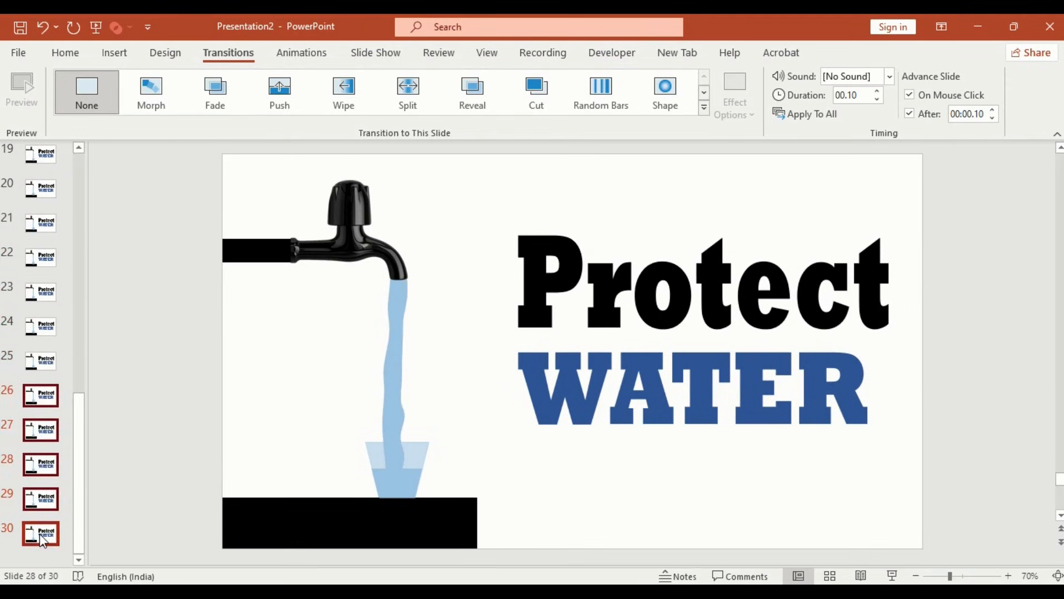
Step: Set slide 30's advance-after time and transition duration to 0.25
click(965, 115)
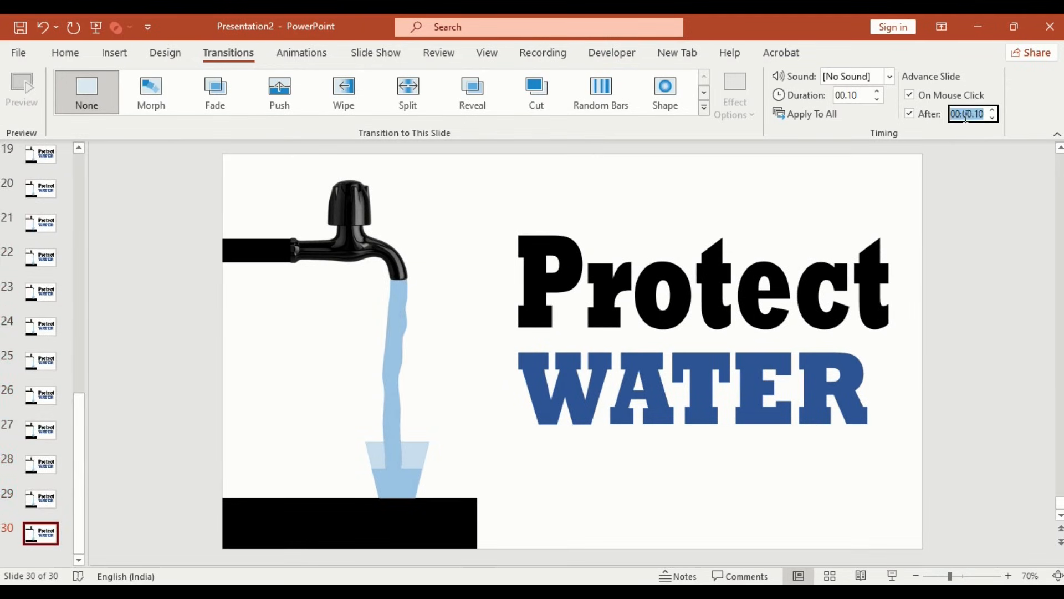
text(0.25)
key(Return)
click(857, 95)
text(0)
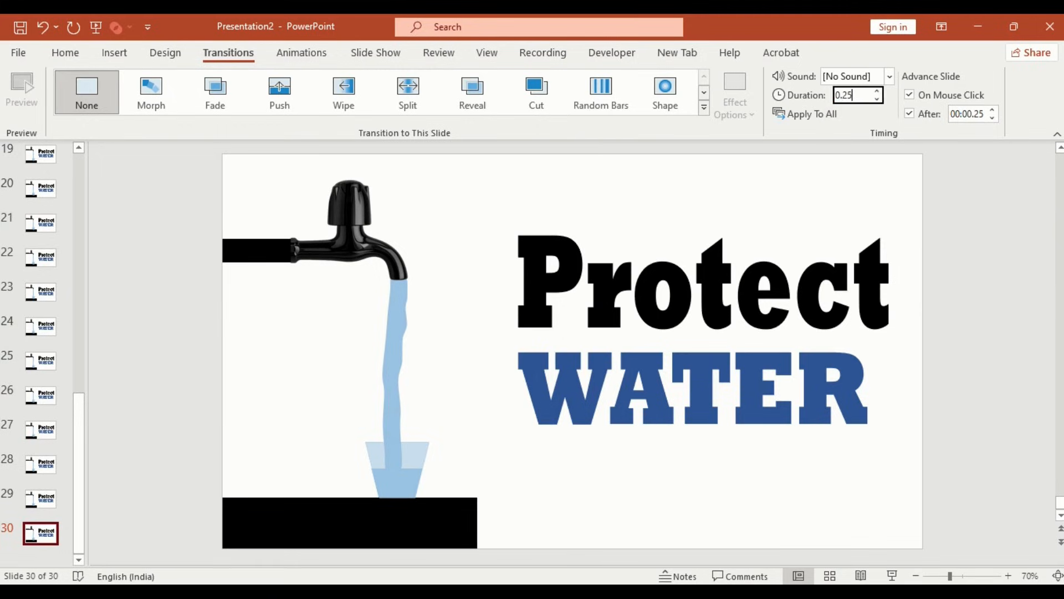
key(Return)
Step: Export the presentation as an Extra Large animated GIF named WATER
click(18, 52)
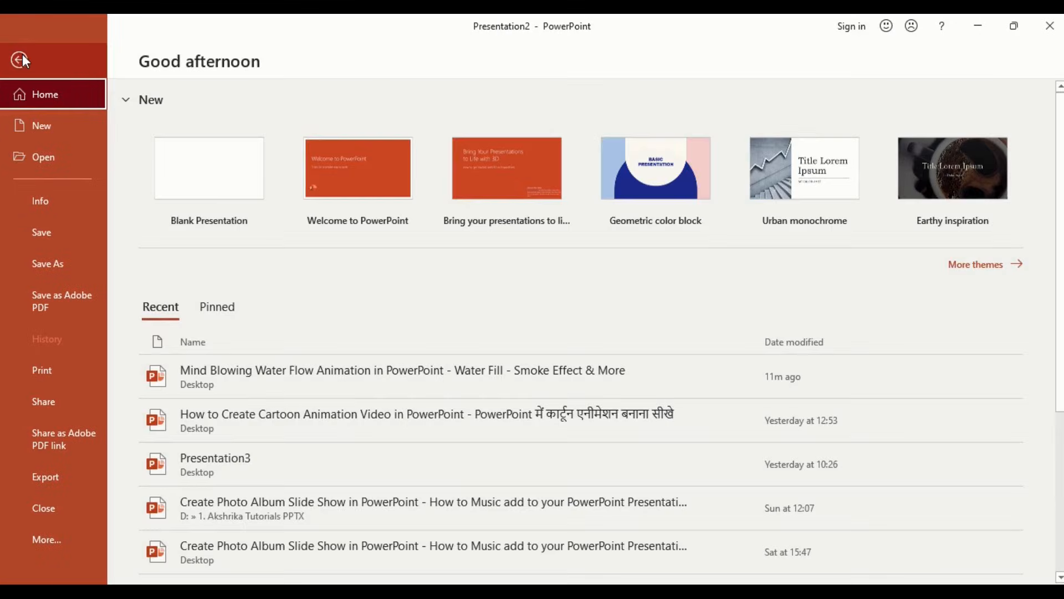
click(51, 474)
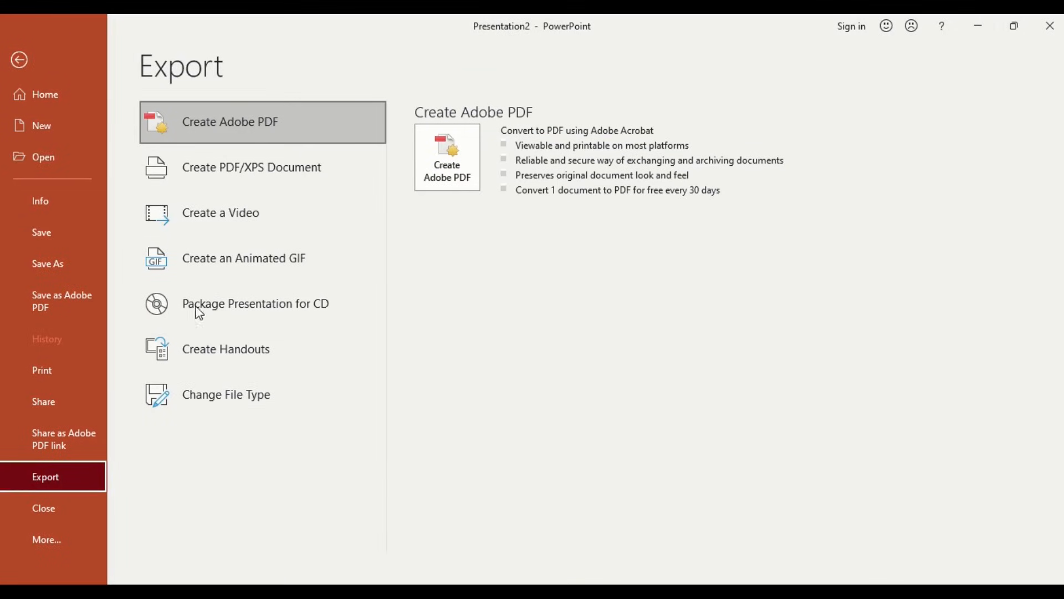
click(229, 265)
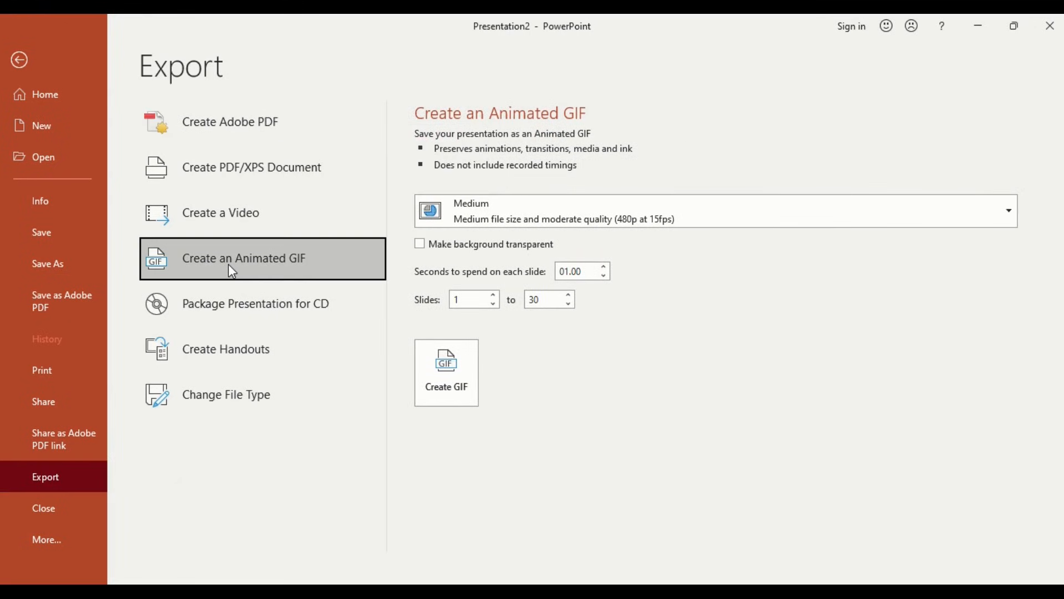
click(1002, 210)
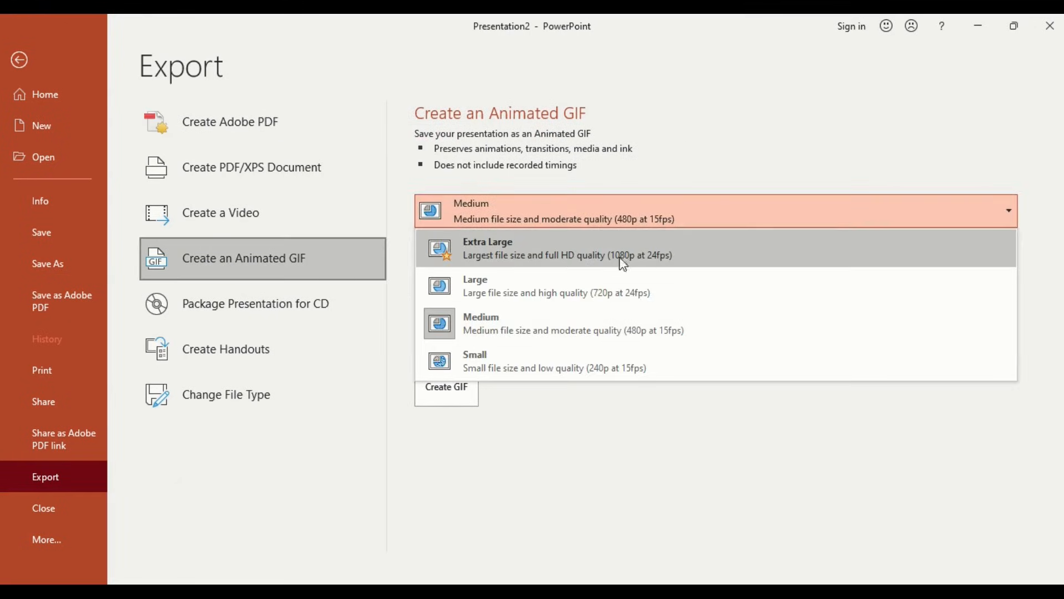
click(564, 259)
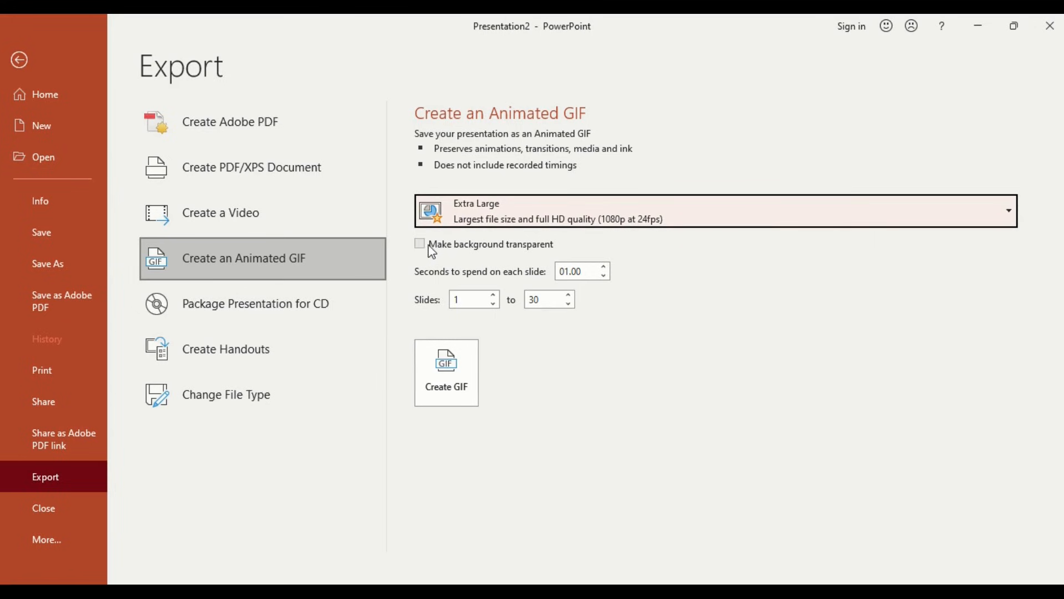
click(448, 371)
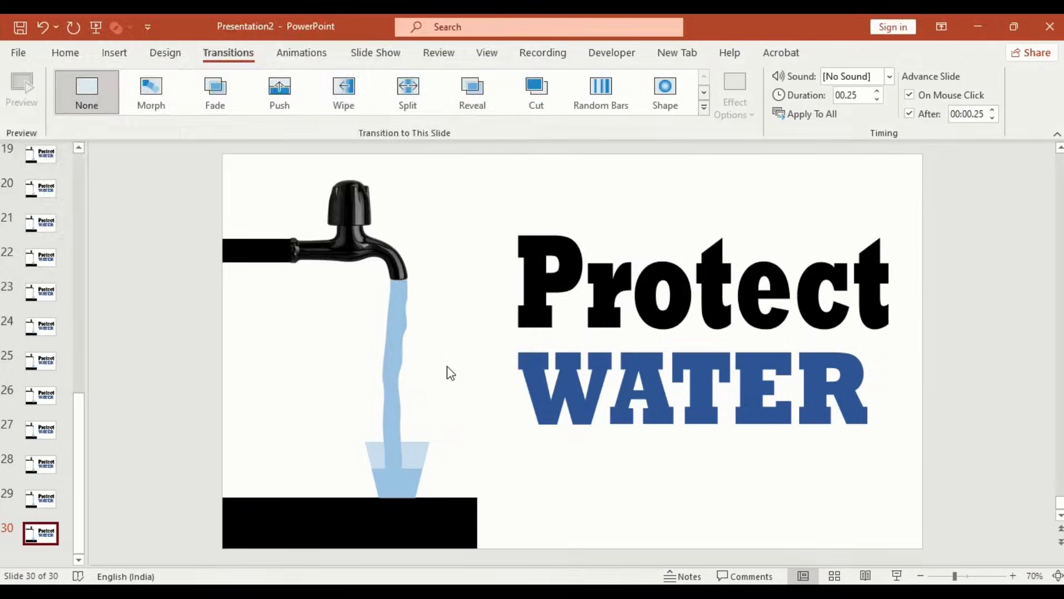
text(WA)
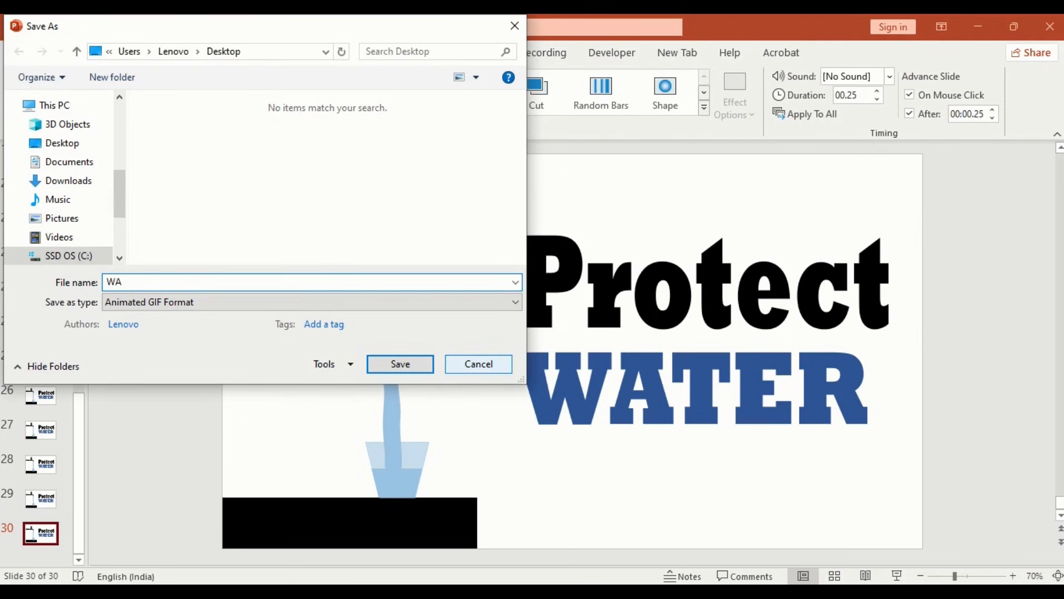
text(TER)
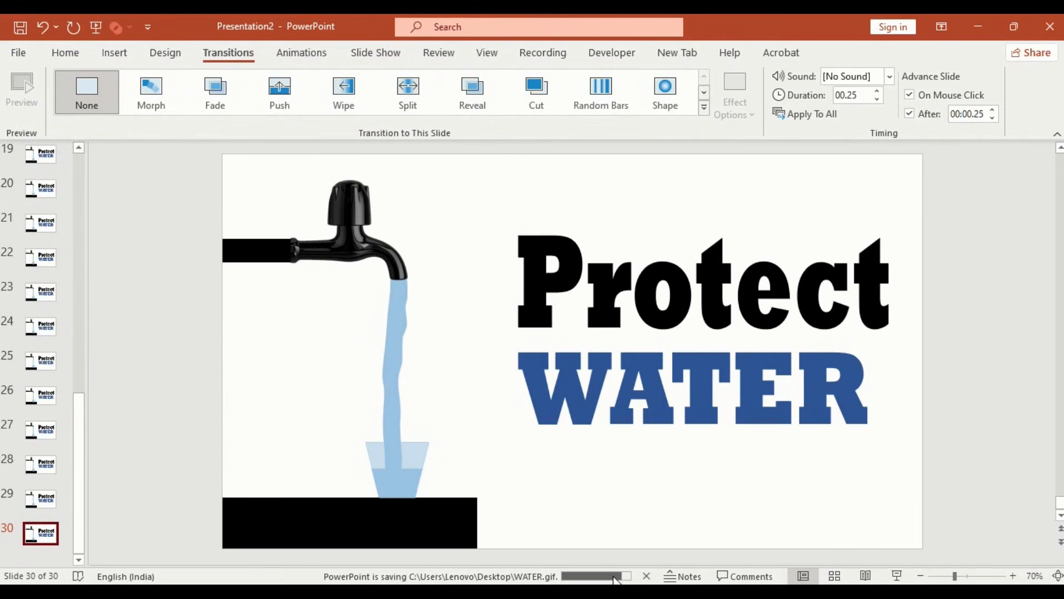
Step: Add a new blank slide after slide 30
click(65, 52)
click(100, 116)
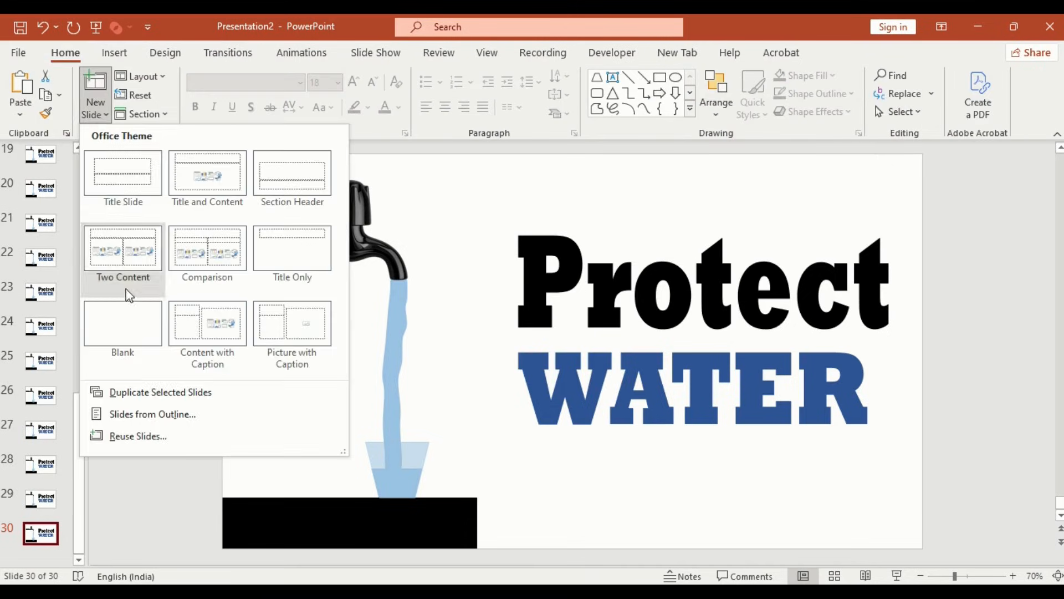
click(125, 326)
Step: Insert the WATER GIF from the Desktop onto the blank slide 31 and preview it in Slide Show
click(113, 55)
click(110, 113)
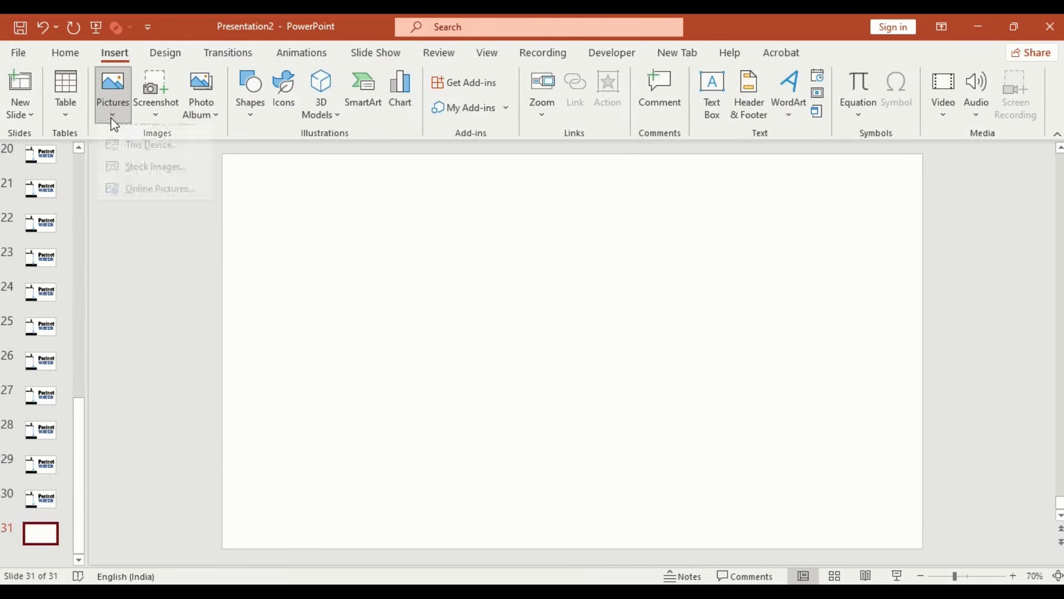
click(143, 160)
click(174, 159)
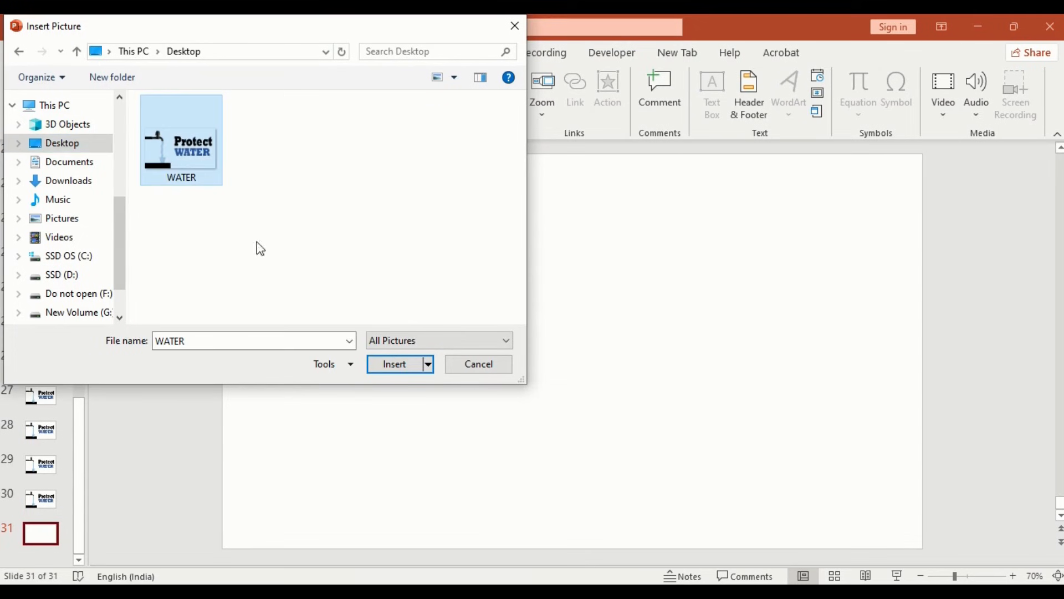
click(382, 364)
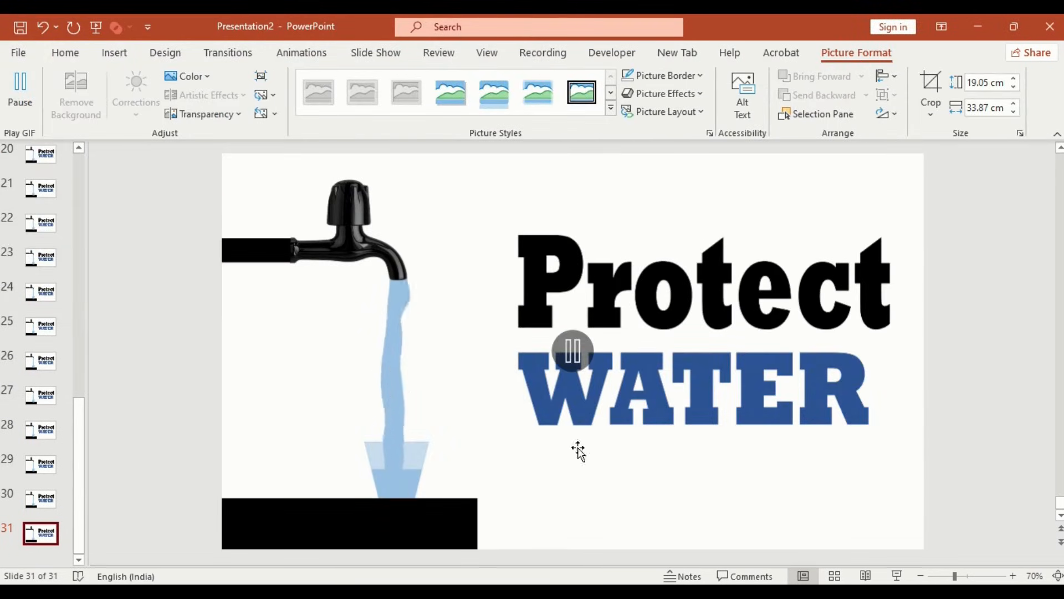
click(897, 576)
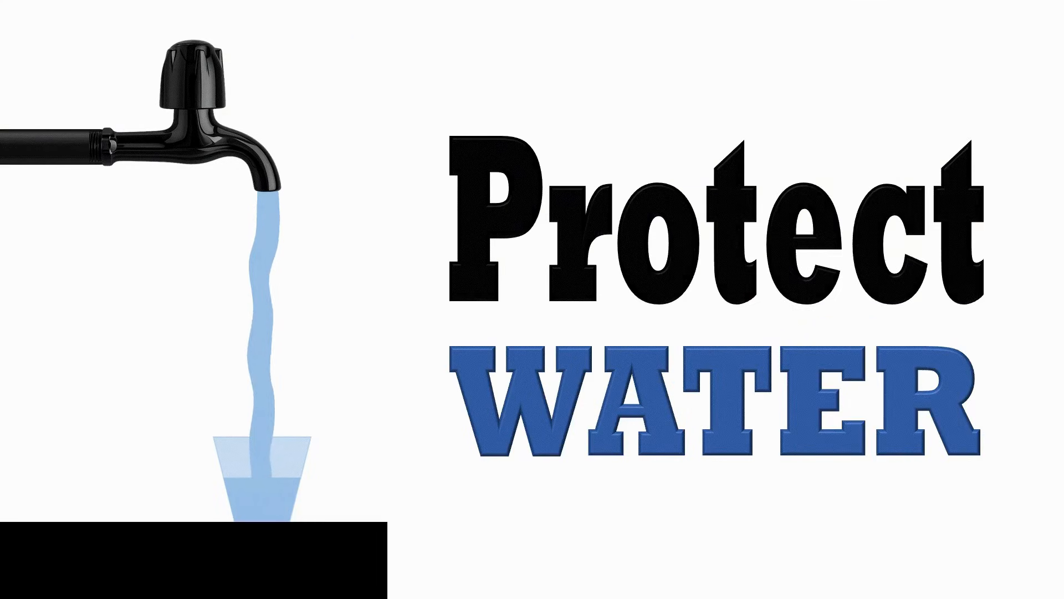